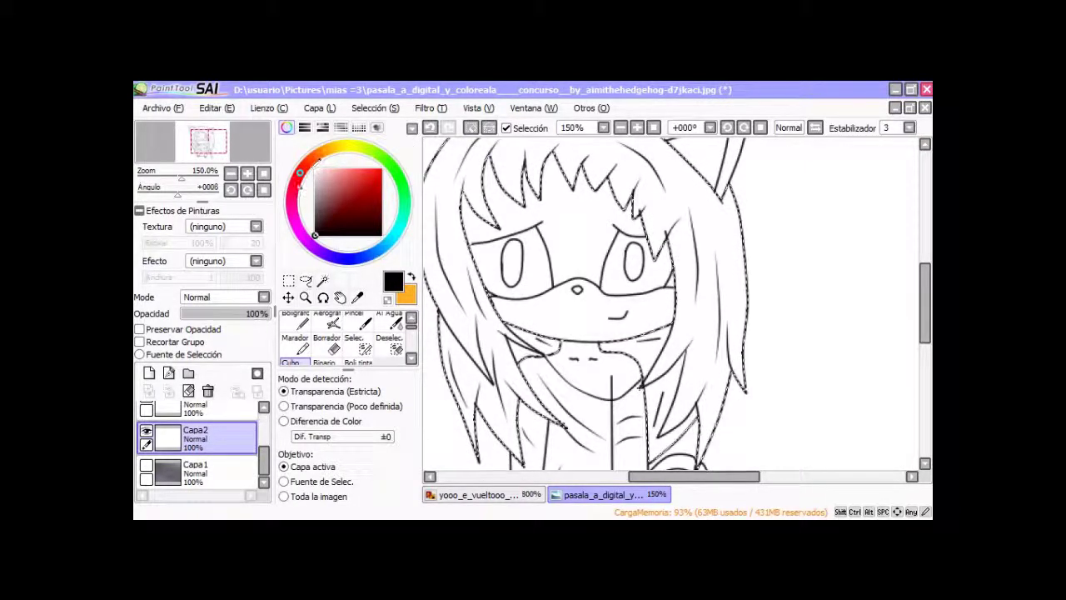
Step: Fill the selected hair with a reddish brown on layer Capa2
drag(300, 192, 315, 157)
click(367, 199)
drag(366, 198, 366, 183)
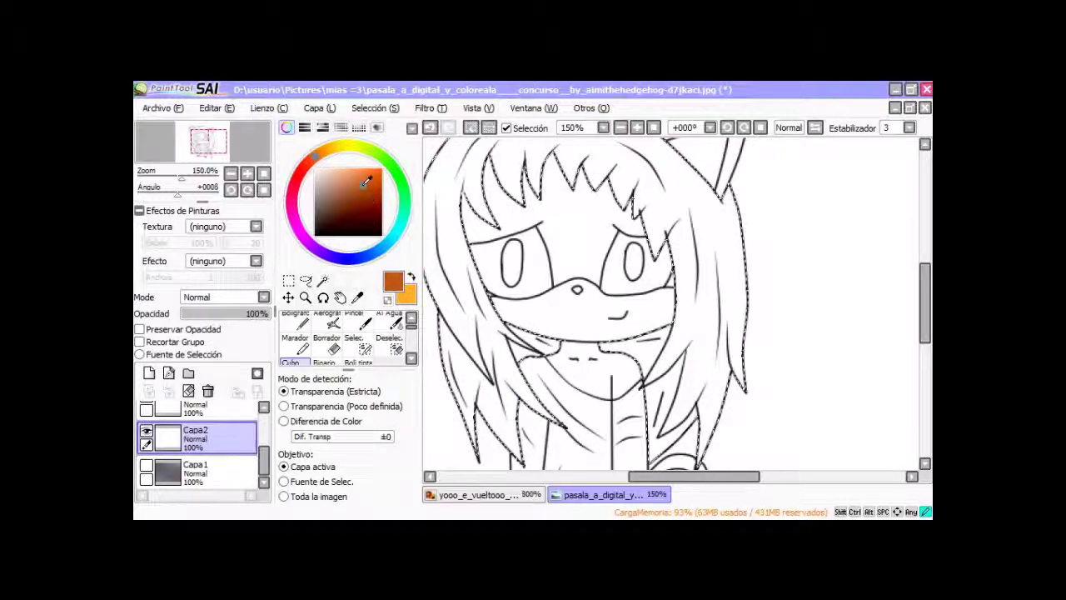
click(455, 305)
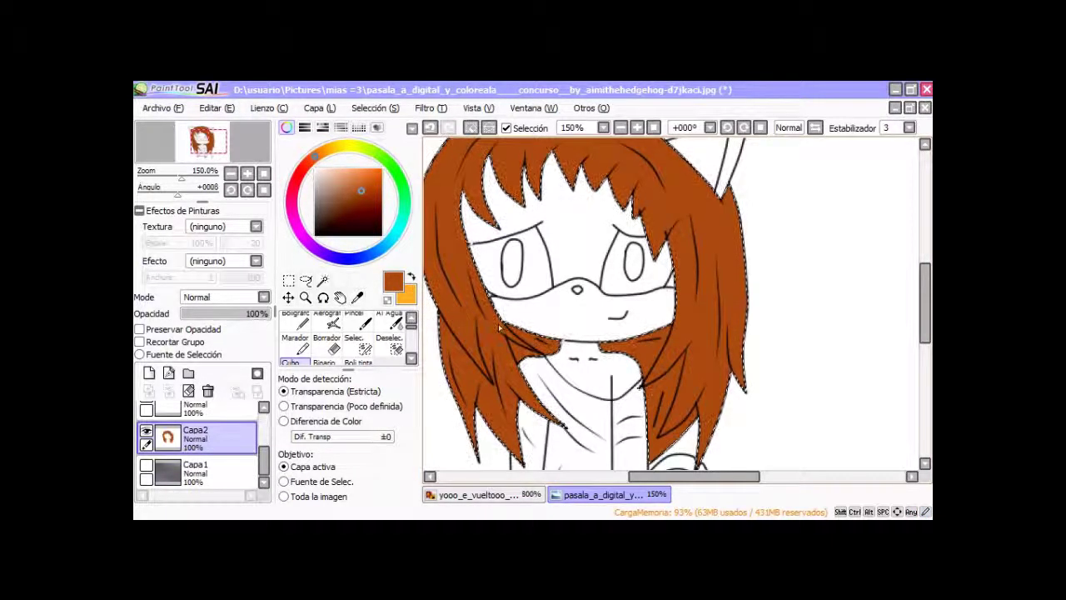
scroll(498, 324, down, 2)
Step: Fill the selected hair with a saturated magenta
click(293, 212)
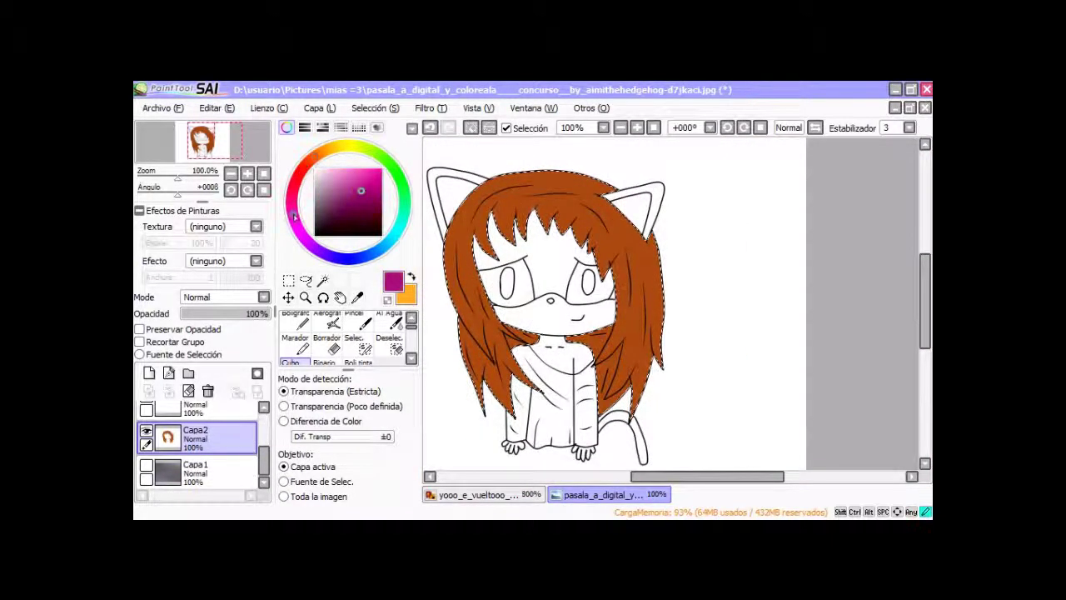
click(354, 187)
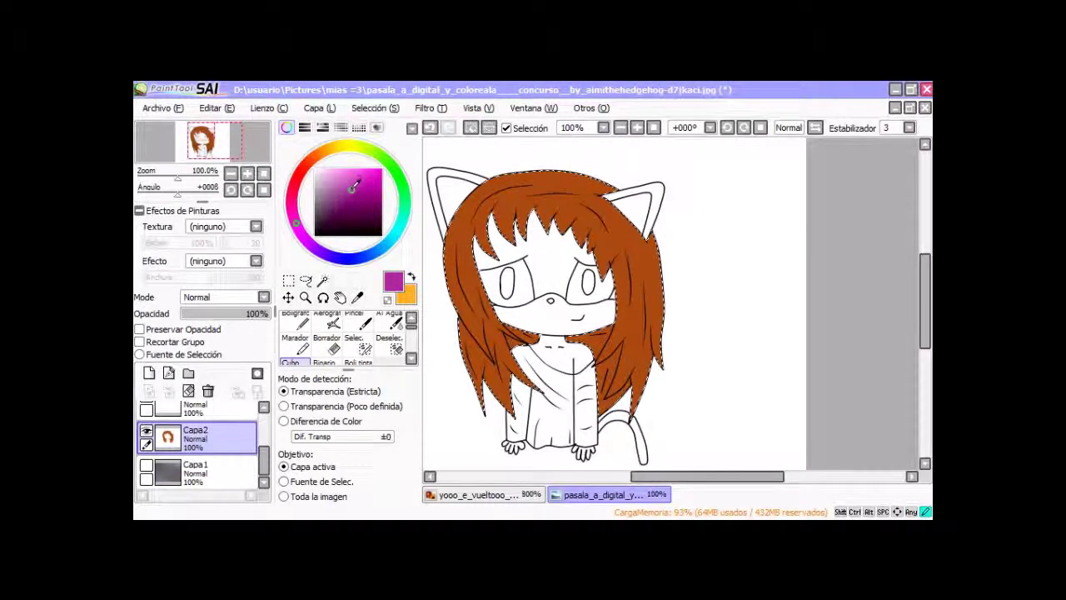
drag(352, 186, 346, 197)
click(367, 183)
click(448, 260)
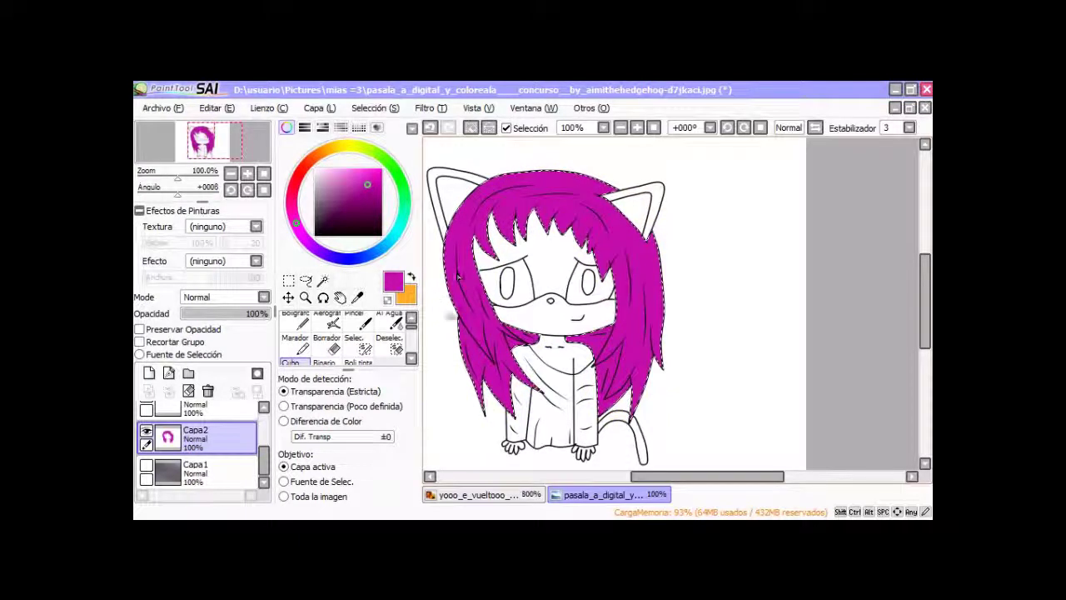
Step: Shade the hair along the fringe, inner edges and lower strands in darker purple with the Bolígrafo brush at size 32
click(295, 322)
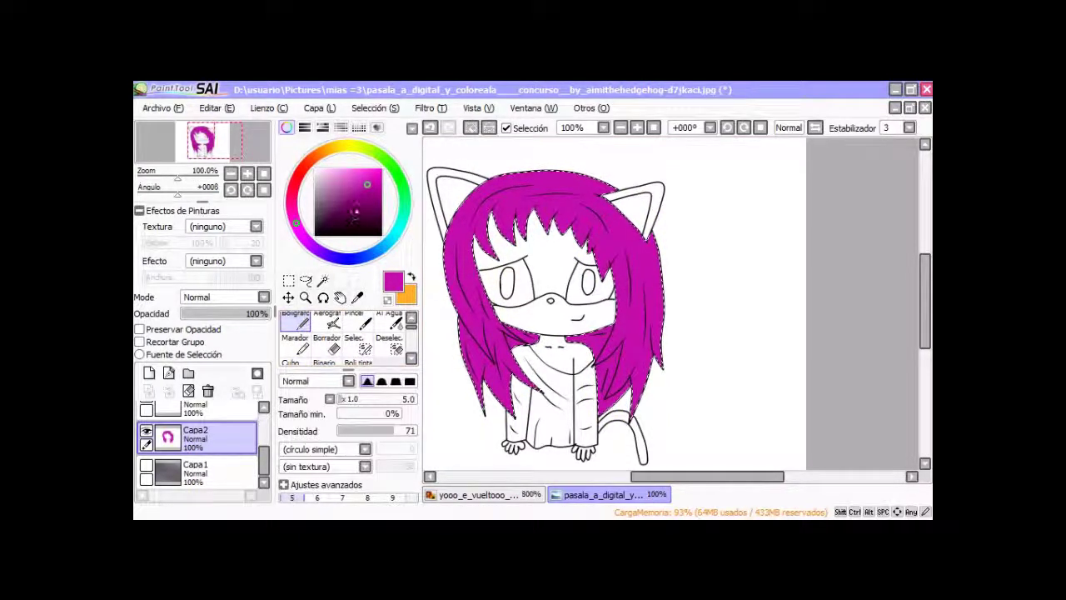
click(362, 201)
click(363, 399)
mouse_move(525, 338)
mouse_down()
mouse_move(505, 392)
mouse_move(526, 350)
mouse_up()
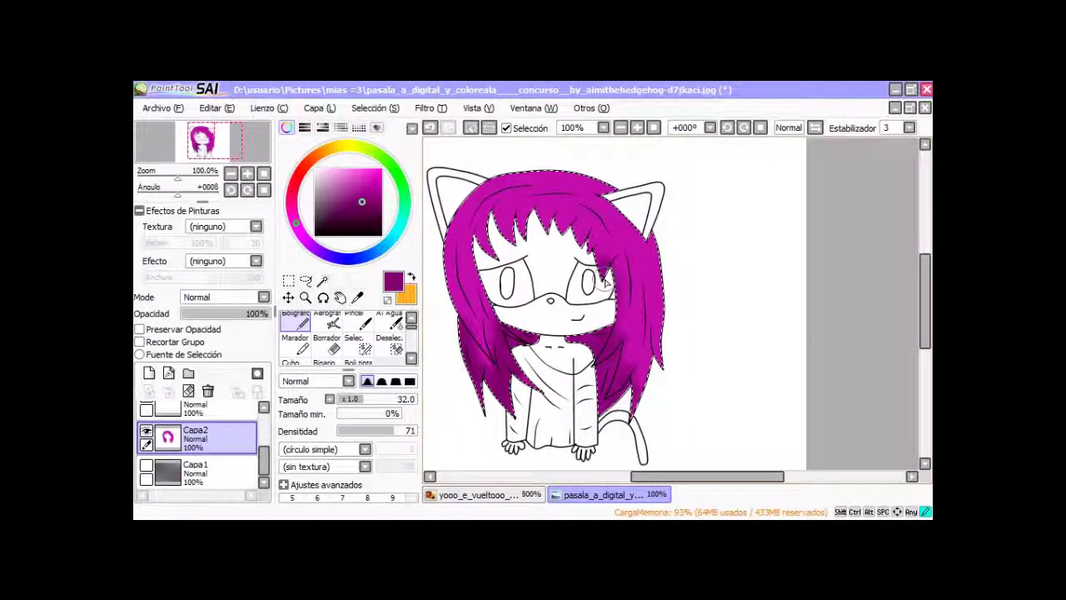
drag(486, 241, 522, 360)
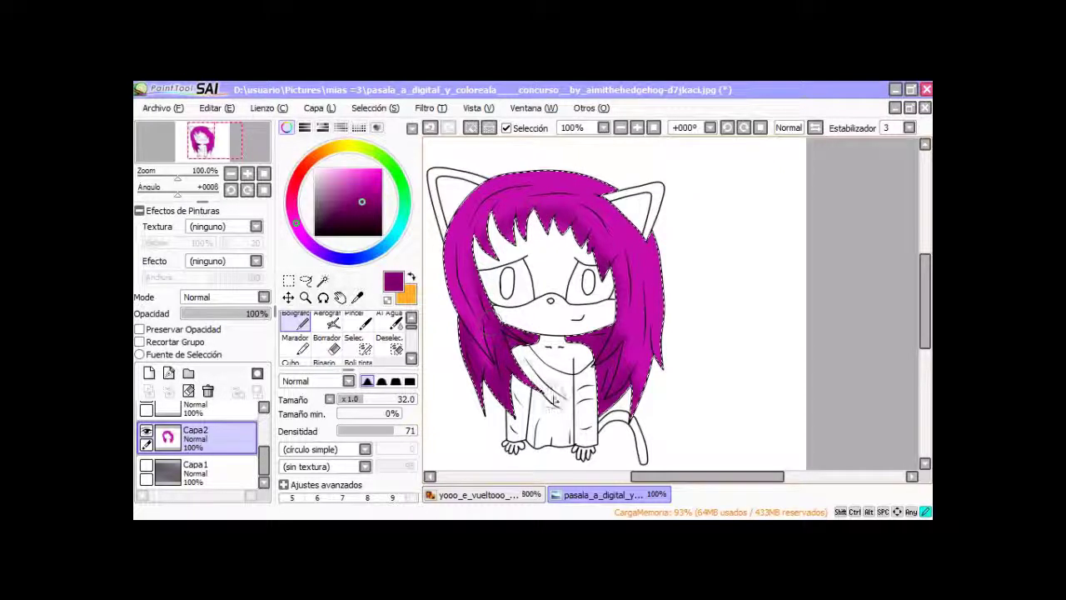
mouse_move(441, 240)
mouse_down()
mouse_move(526, 182)
mouse_move(439, 265)
mouse_up()
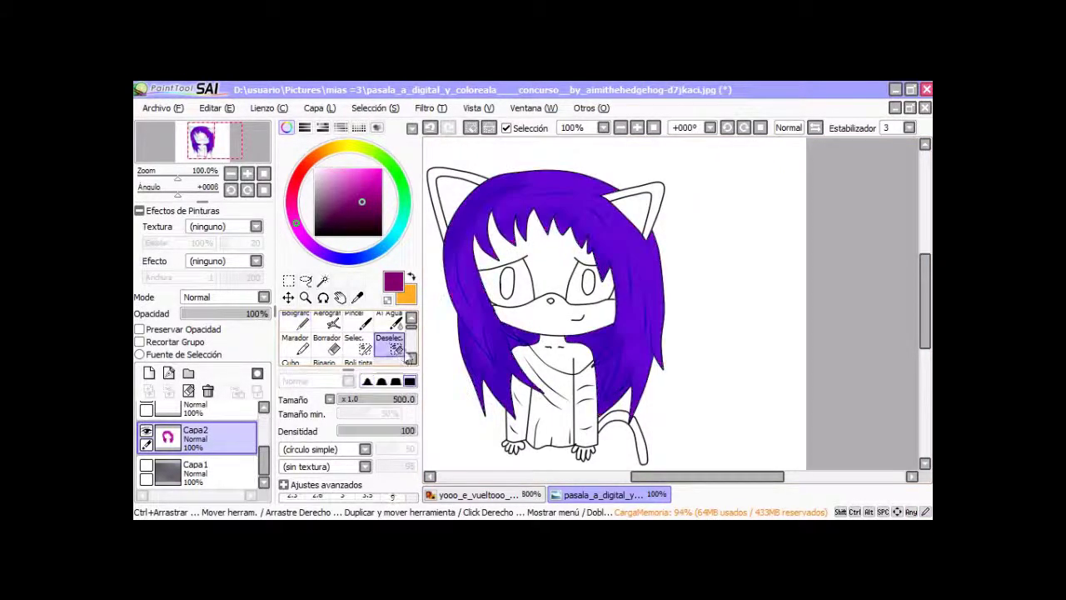
Step: Clear the selection around the hair with the Deselec. brush at size 500
click(412, 358)
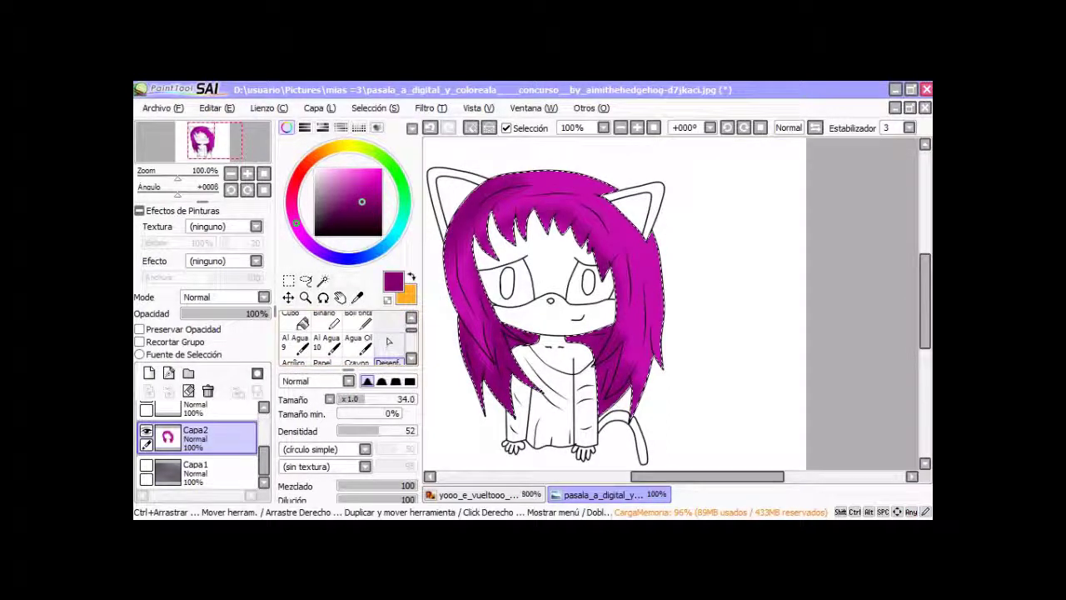
click(412, 358)
click(396, 349)
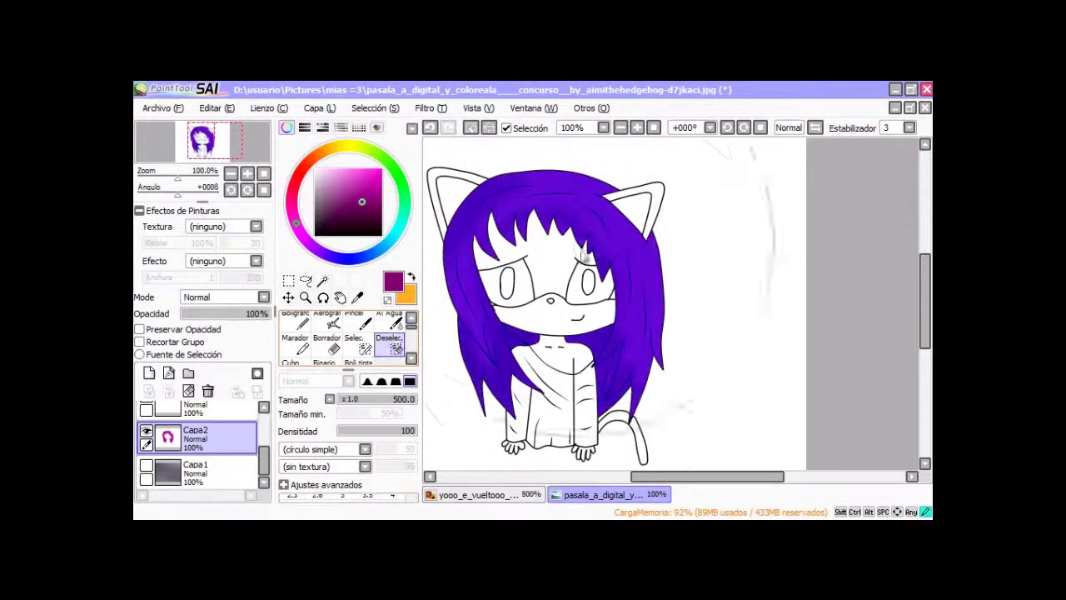
click(583, 336)
Step: Select the sweater's body and both sleeves with the Magic Wand on the Linework1 layer
scroll(199, 441, up, 3)
click(209, 415)
click(323, 280)
drag(243, 150, 229, 144)
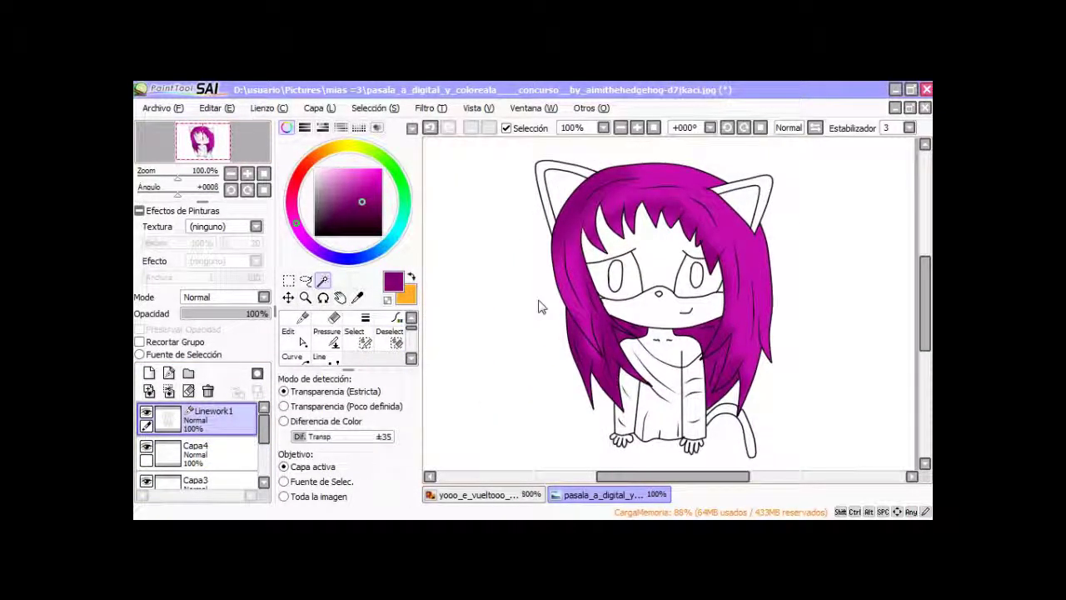
scroll(681, 411, up, 4)
click(649, 383)
scroll(649, 383, down, 2)
click(555, 380)
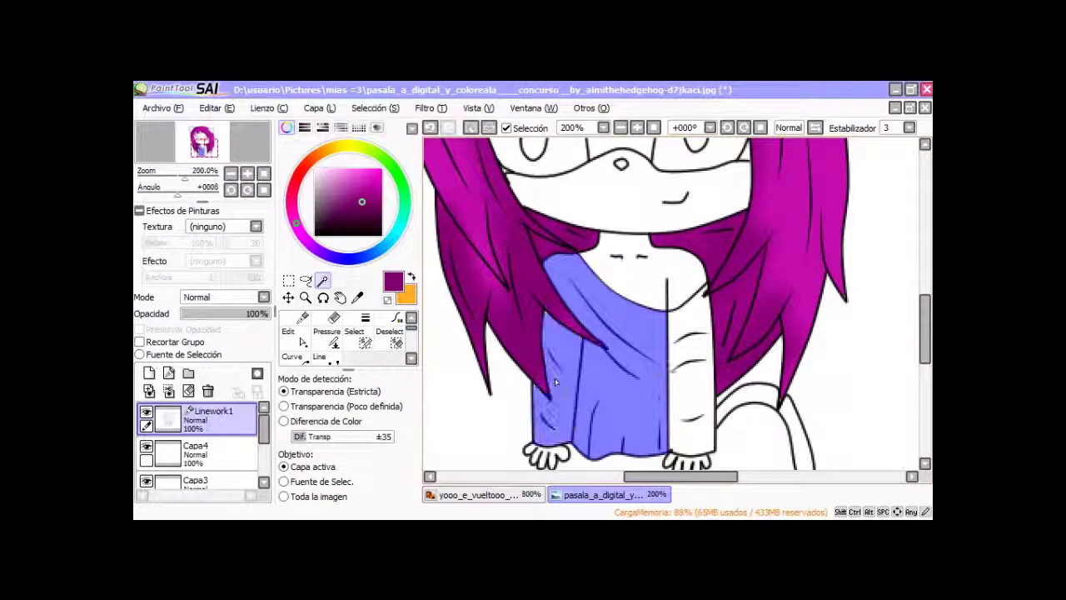
click(691, 375)
scroll(618, 387, up, 1)
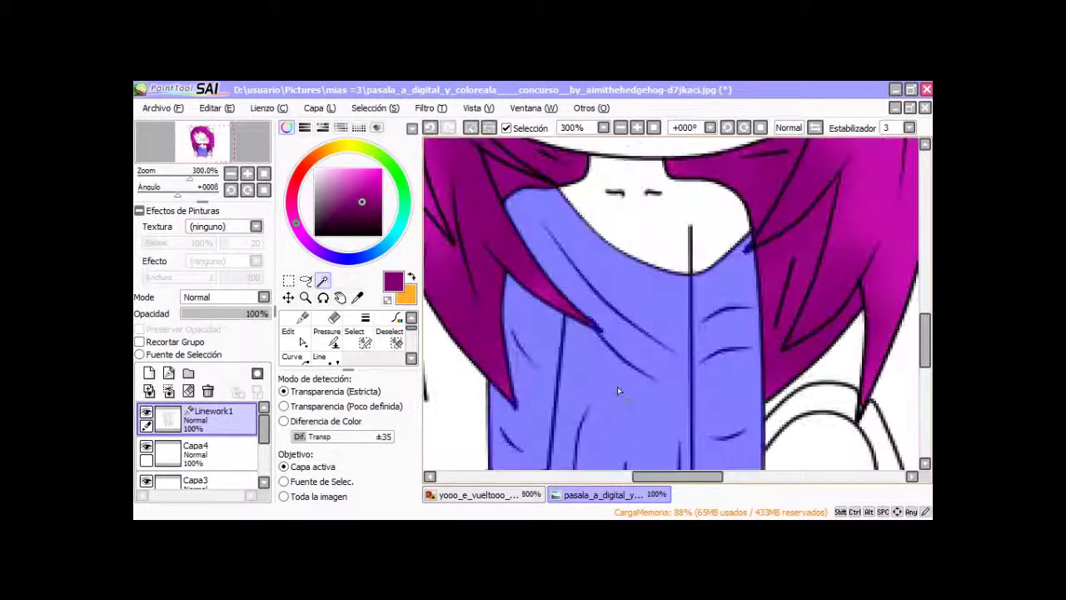
Step: Make layer Capa3 active and choose the Cubo fill tool
click(200, 453)
mouse_move(264, 431)
mouse_down()
mouse_move(265, 465)
mouse_move(267, 431)
mouse_up()
click(230, 450)
click(227, 414)
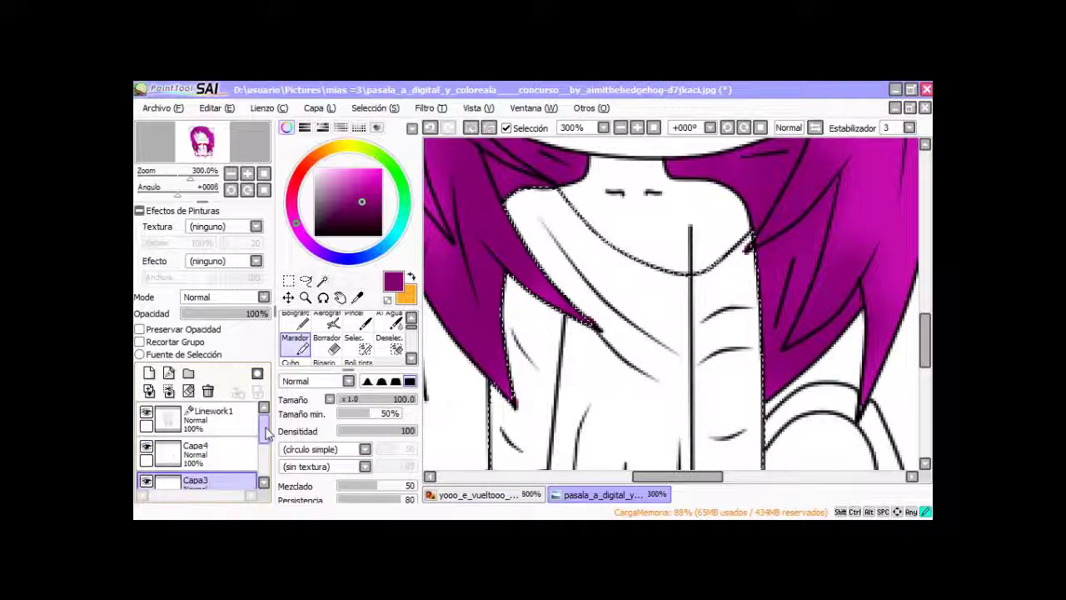
click(291, 360)
Step: Fill the selected sweater with a greyish blue
mouse_move(303, 179)
mouse_down()
mouse_move(303, 204)
mouse_move(333, 158)
mouse_move(352, 253)
mouse_move(339, 257)
mouse_move(346, 180)
mouse_move(321, 203)
mouse_up()
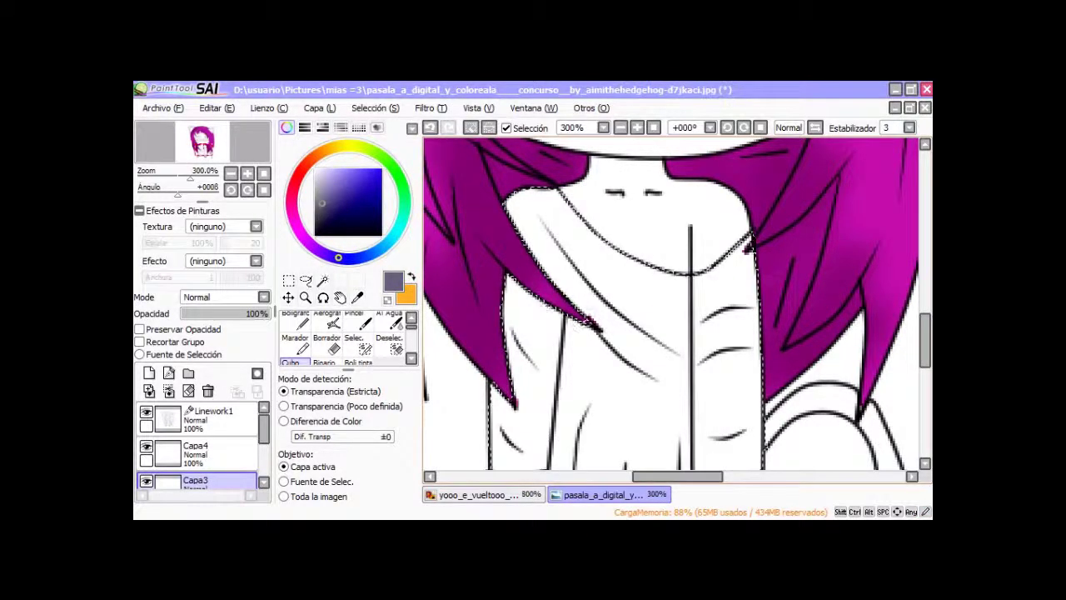
click(580, 324)
scroll(581, 324, down, 1)
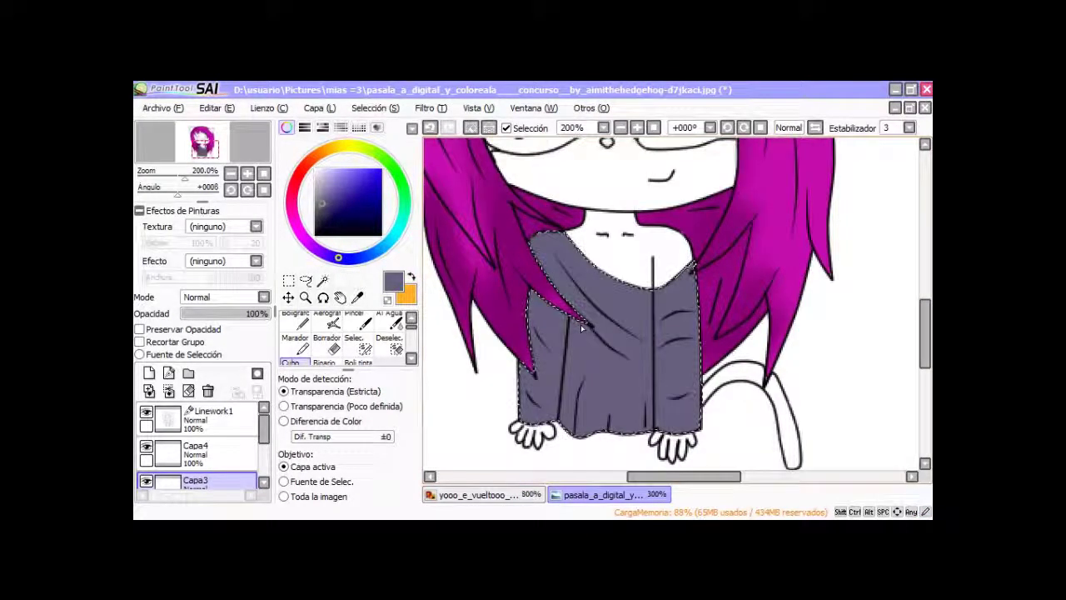
Step: Fill the selected sweater with a muted purple
click(297, 227)
drag(332, 204, 331, 195)
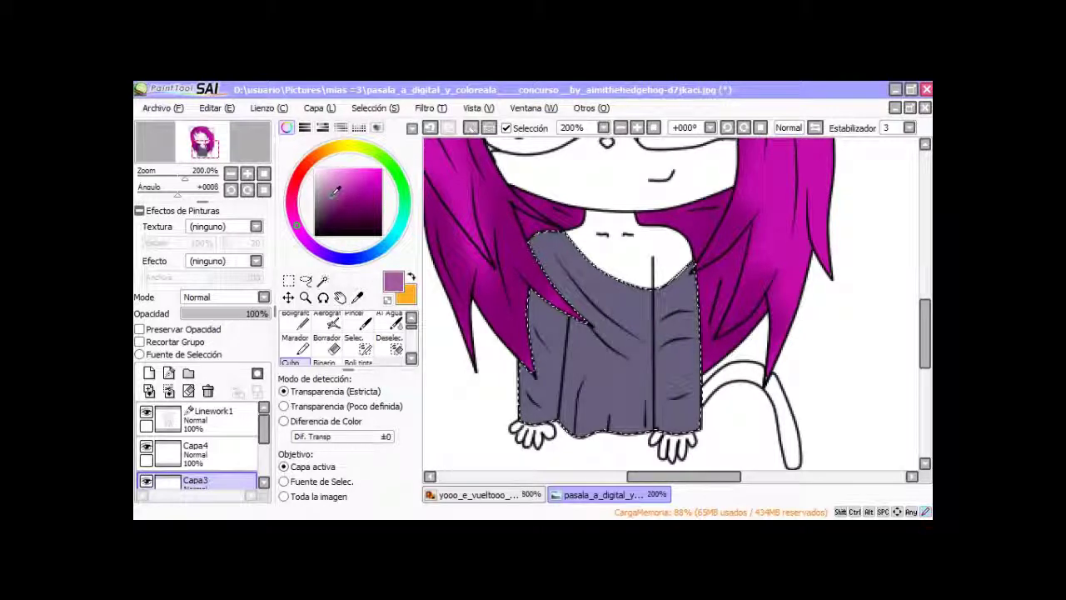
click(597, 354)
scroll(597, 354, down, 1)
Step: Shade the sweater's sleeves and shoulder in dark purple with the Bolígrafo brush at size 32, and clear the selection
click(333, 212)
click(308, 316)
scroll(593, 420, down, 1)
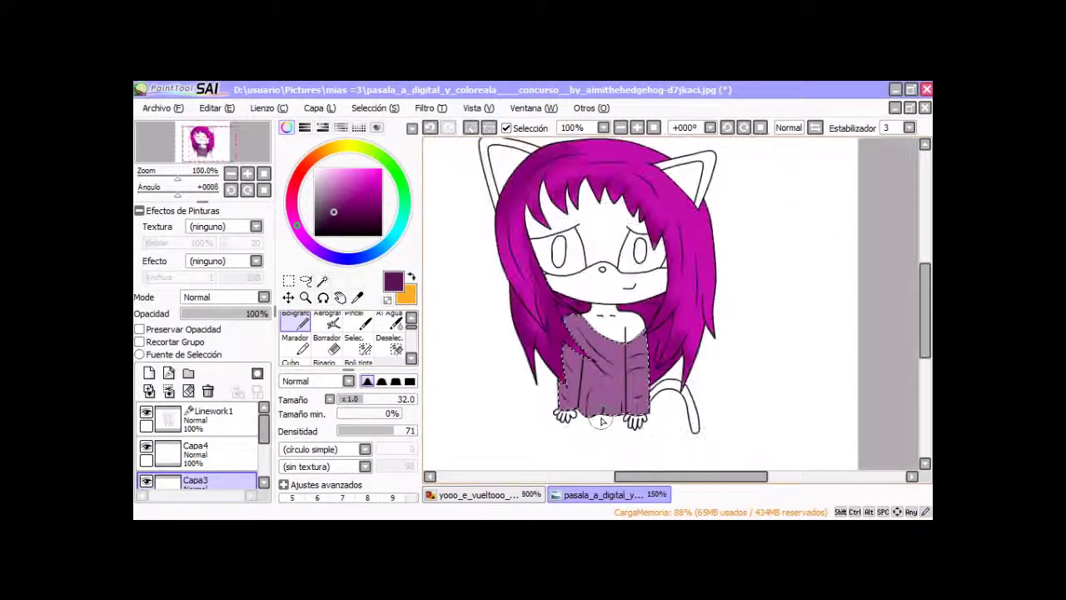
scroll(593, 420, up, 2)
mouse_move(533, 409)
mouse_down()
mouse_move(552, 272)
mouse_move(554, 286)
mouse_move(573, 274)
mouse_move(562, 201)
mouse_move(533, 424)
mouse_move(550, 249)
mouse_move(580, 295)
mouse_move(563, 252)
mouse_up()
mouse_move(676, 252)
mouse_down()
mouse_move(689, 409)
mouse_move(683, 240)
mouse_up()
click(392, 345)
click(689, 351)
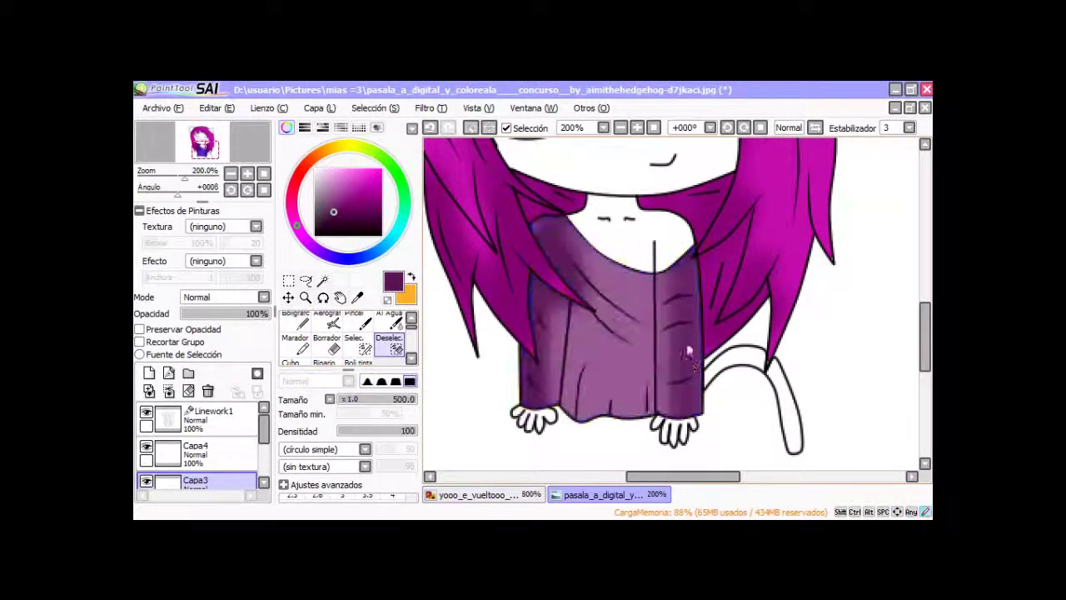
Step: Select the chest, the upper face and both outer ears with the Magic Wand on the Linework1 layer
click(231, 421)
click(322, 280)
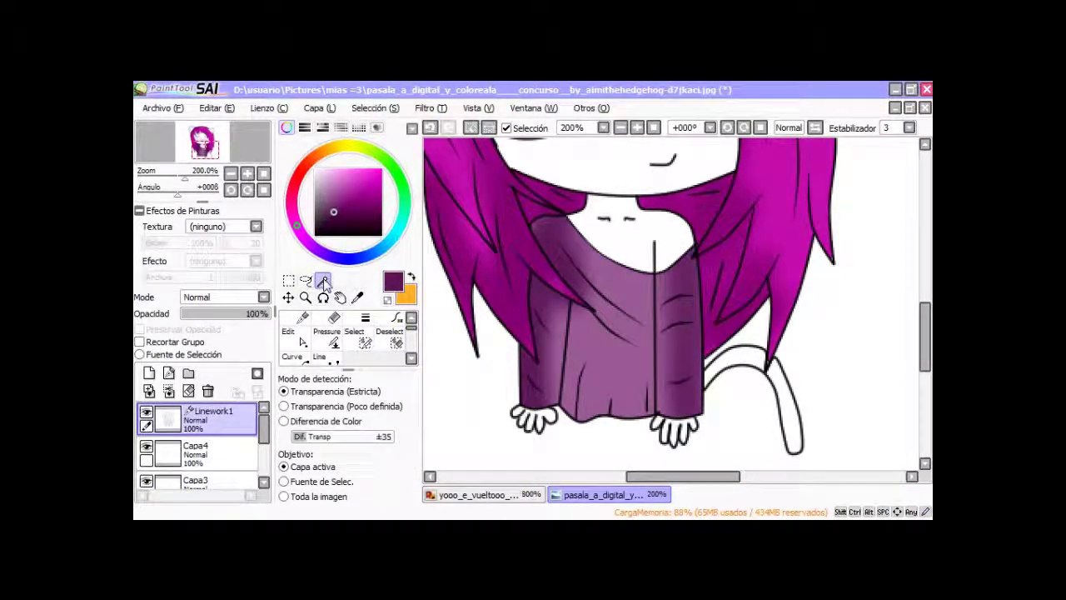
click(204, 143)
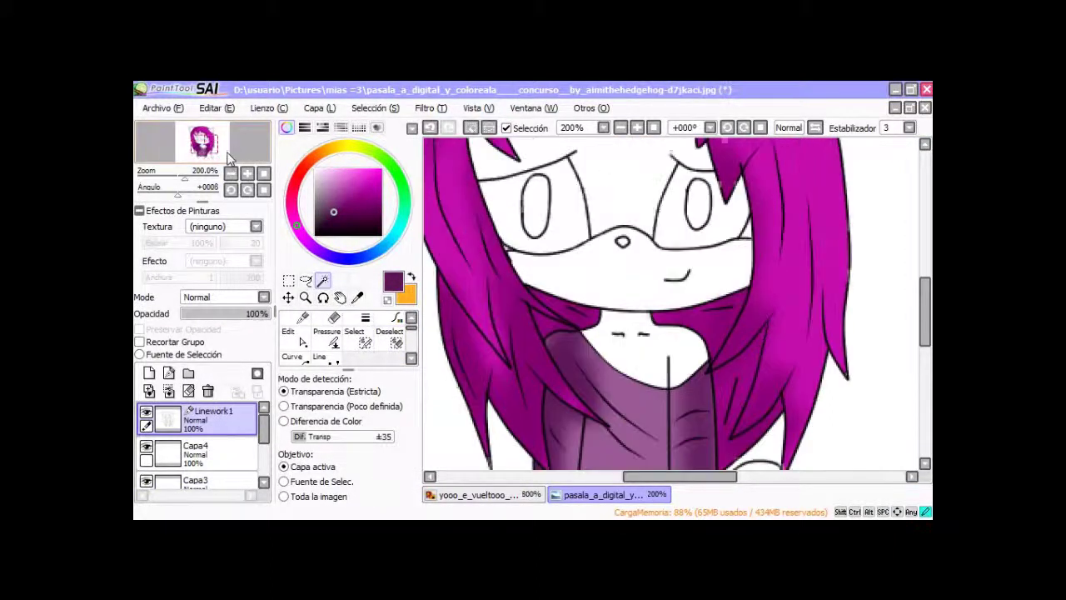
click(606, 320)
click(622, 163)
drag(216, 156, 213, 142)
click(441, 274)
click(858, 287)
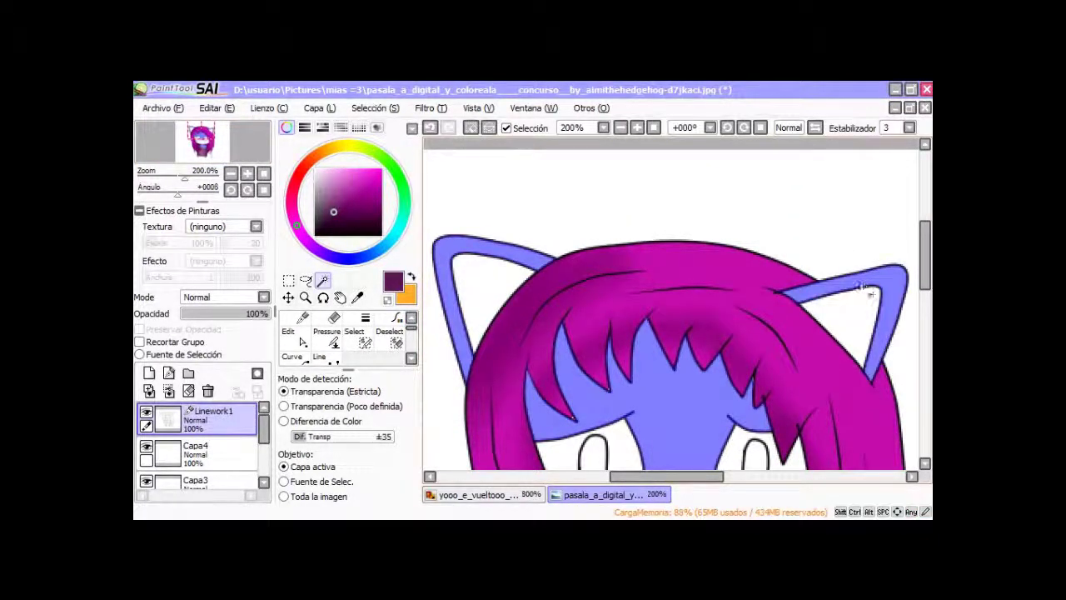
Step: Add the small gap where the cheek meets the hair to the Magic Wand selection
scroll(808, 397, down, 2)
scroll(807, 397, down, 2)
scroll(807, 398, up, 1)
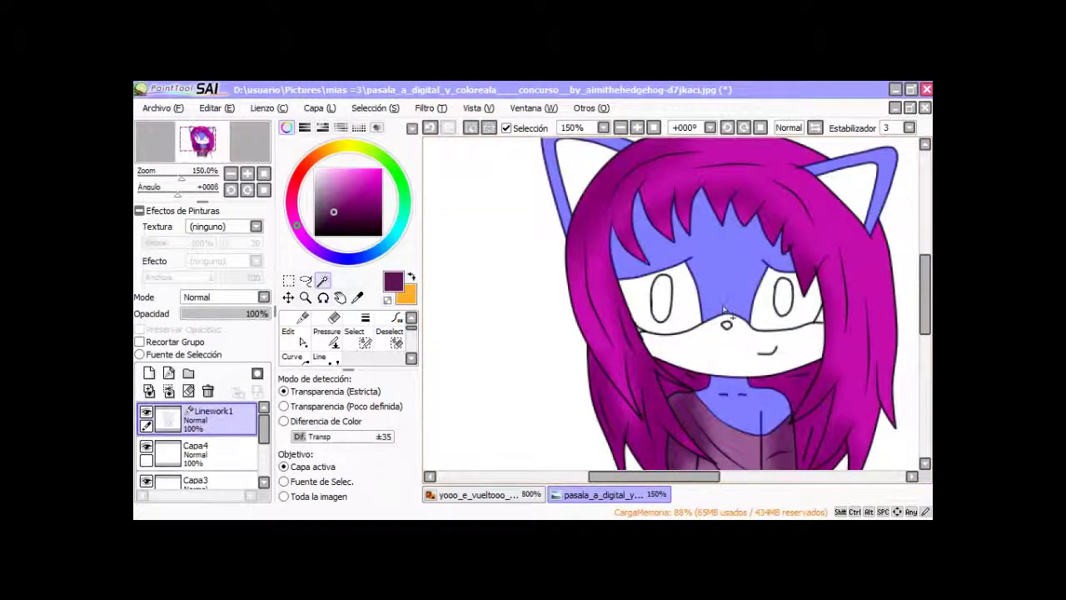
scroll(658, 365, up, 4)
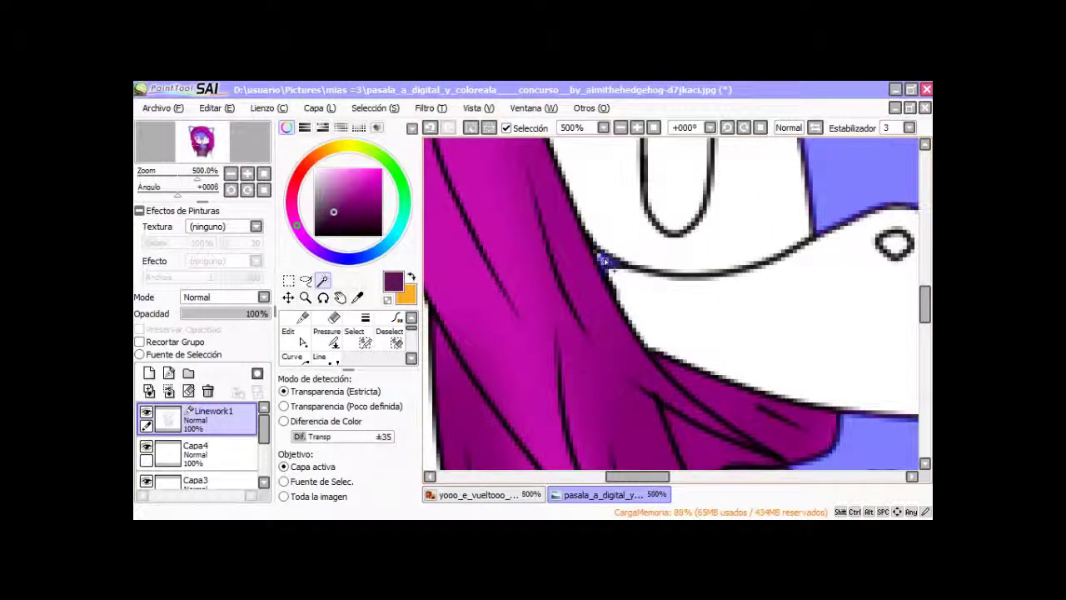
scroll(616, 261, down, 4)
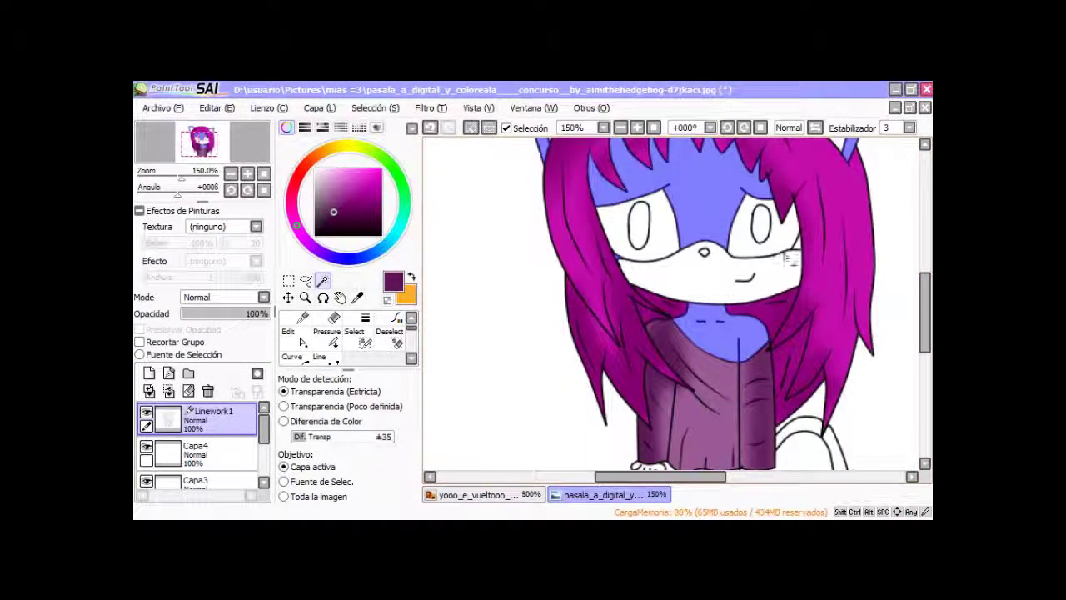
Step: Add the tail and all parts of both hands to the Magic Wand selection
scroll(797, 263, down, 2)
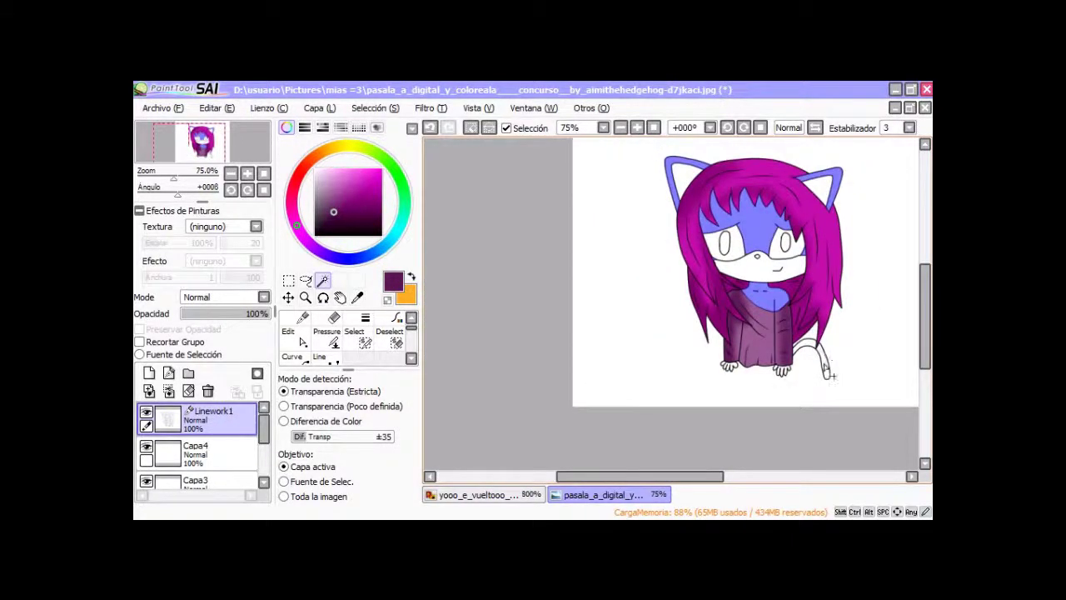
scroll(825, 370, up, 4)
click(824, 370)
click(784, 298)
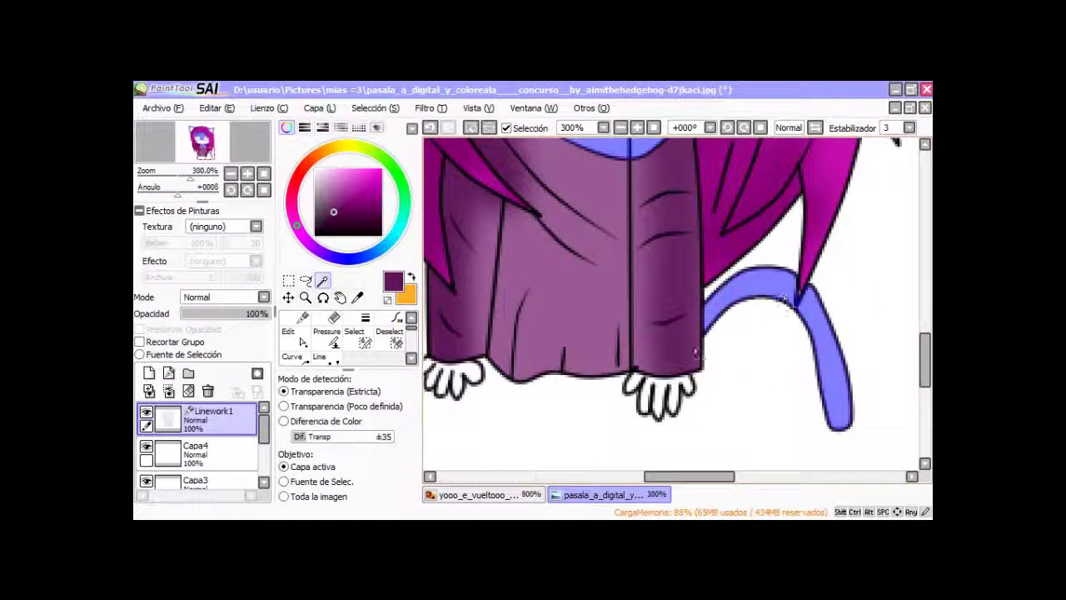
click(655, 403)
click(631, 382)
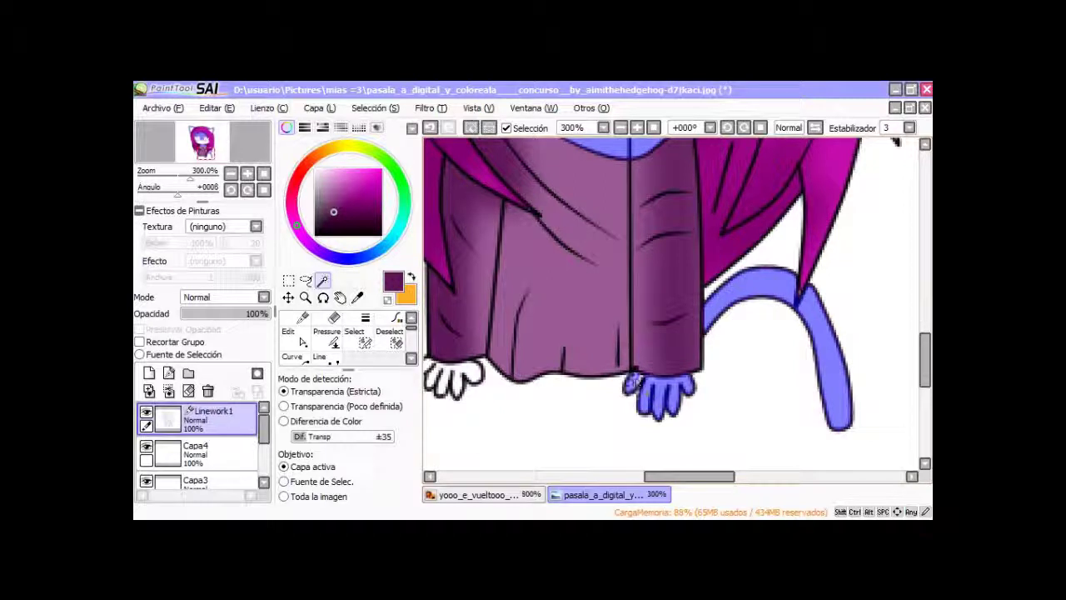
click(455, 380)
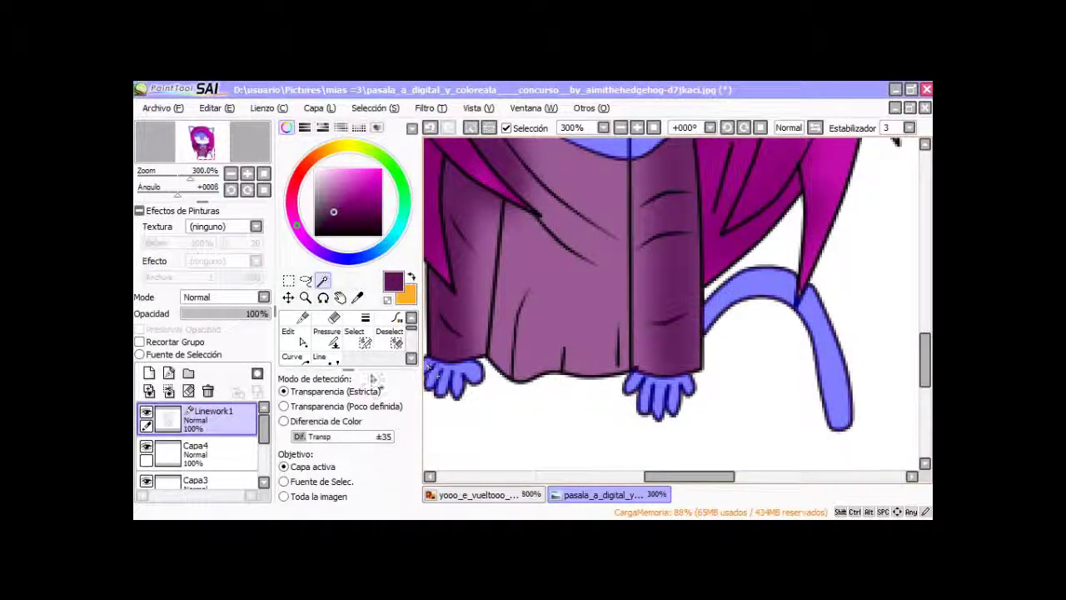
Step: Fill the selected skin areas with an orange-brown on layer Capa4 using the Cubo tool
click(209, 454)
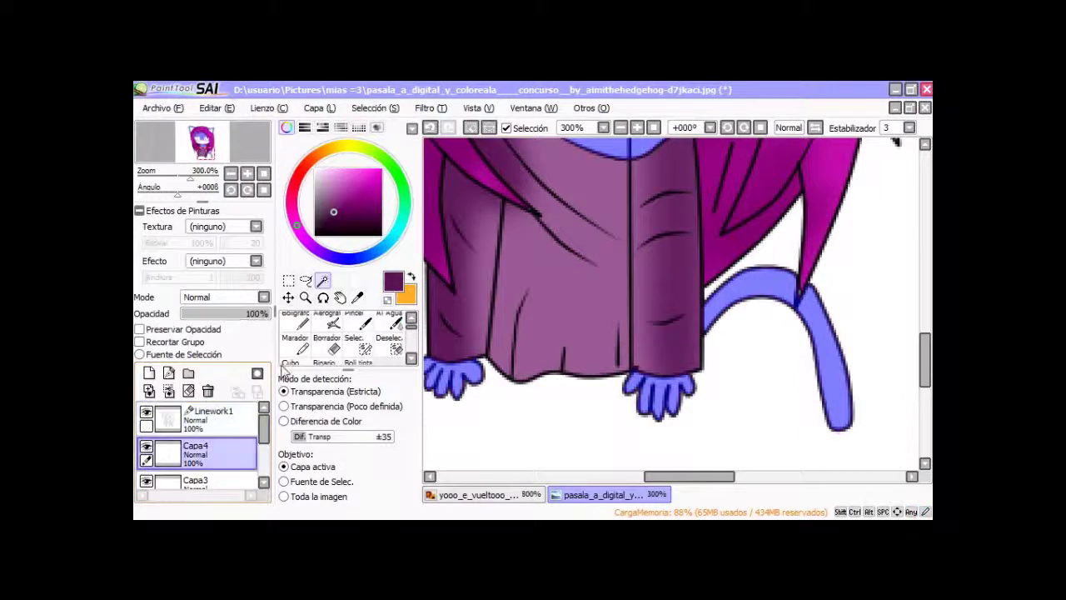
click(298, 366)
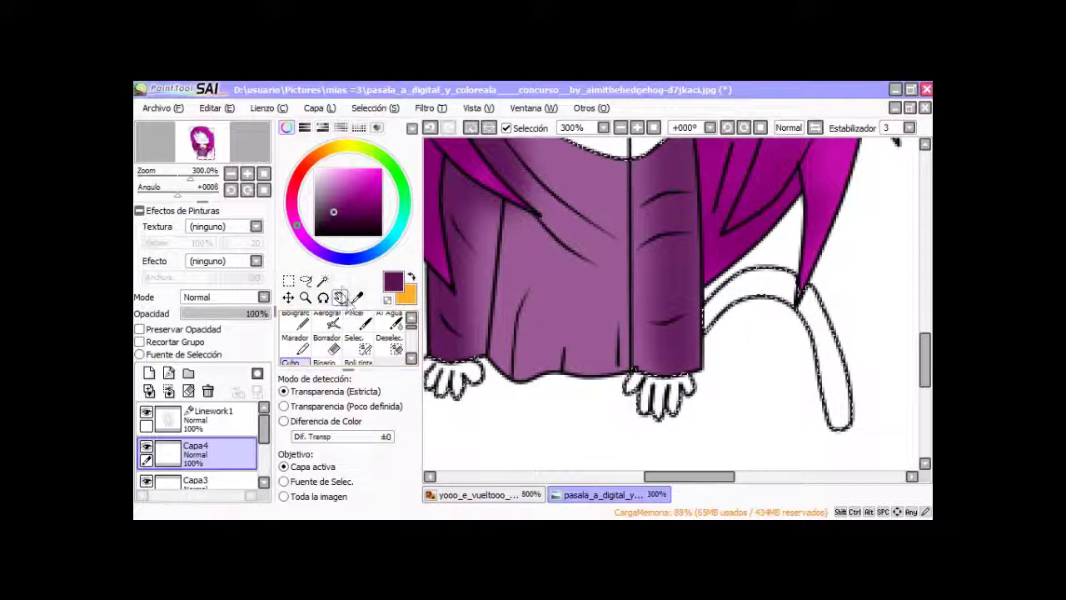
click(335, 150)
click(330, 150)
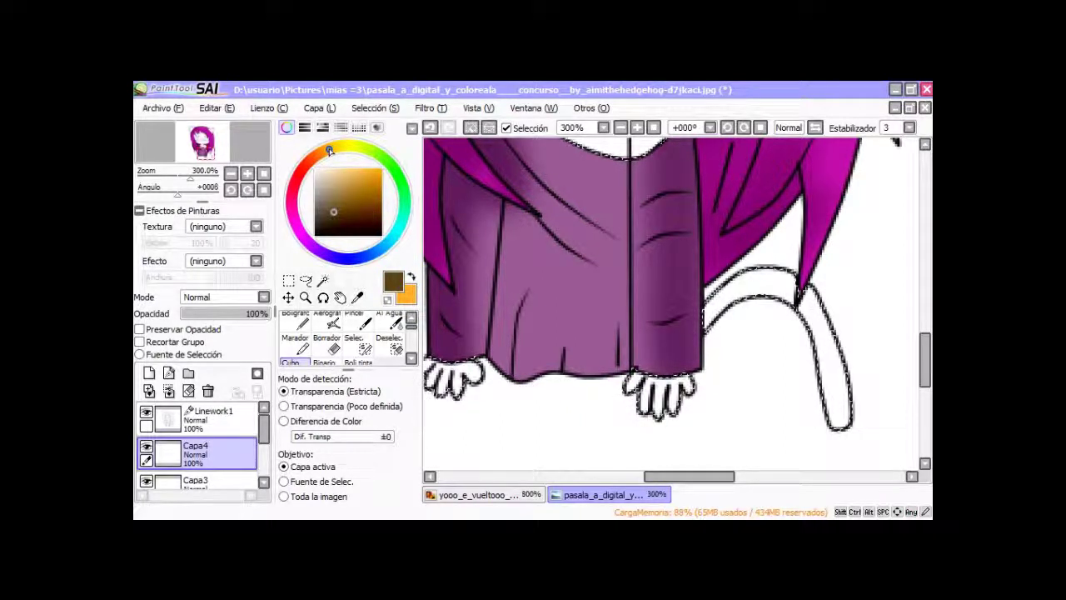
click(322, 156)
drag(348, 215, 358, 181)
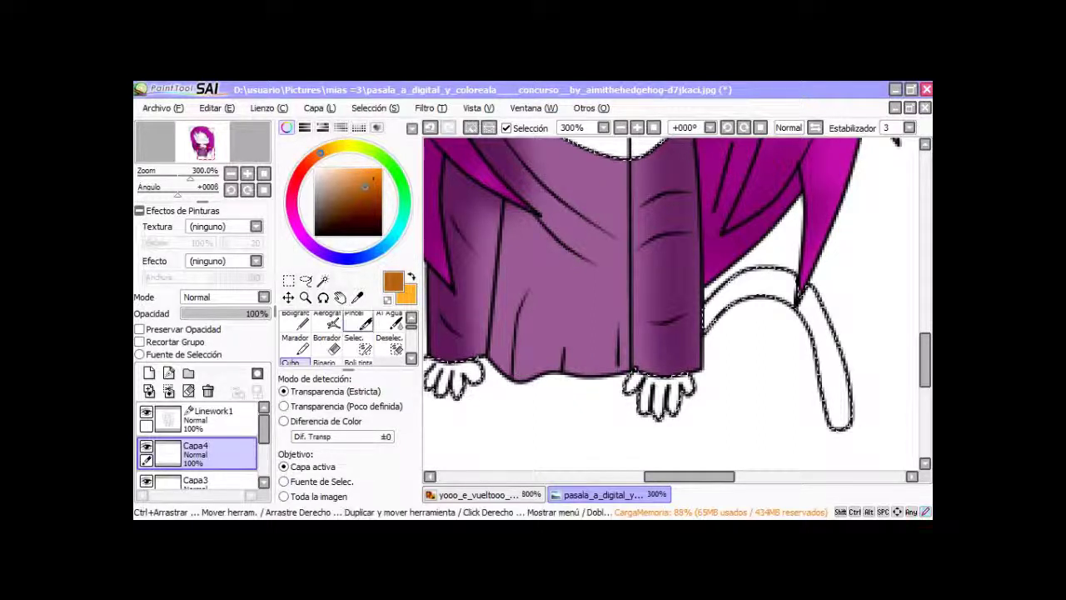
click(481, 382)
scroll(558, 347, down, 3)
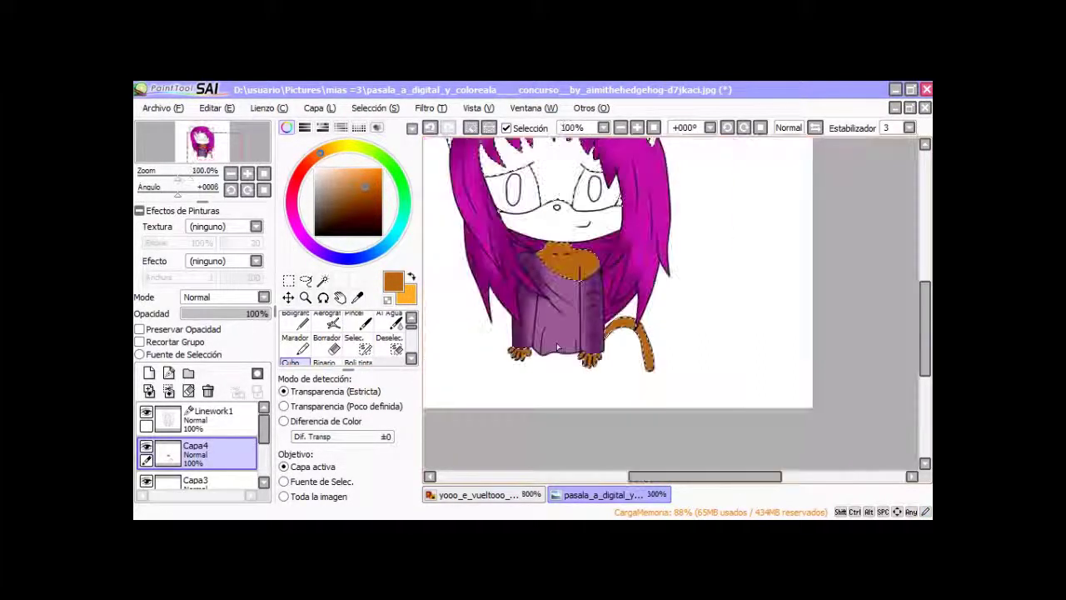
Step: Fill the upper face and both outer ears with the same orange-brown on layer Capa4
click(564, 156)
drag(259, 159, 255, 152)
click(485, 154)
click(698, 172)
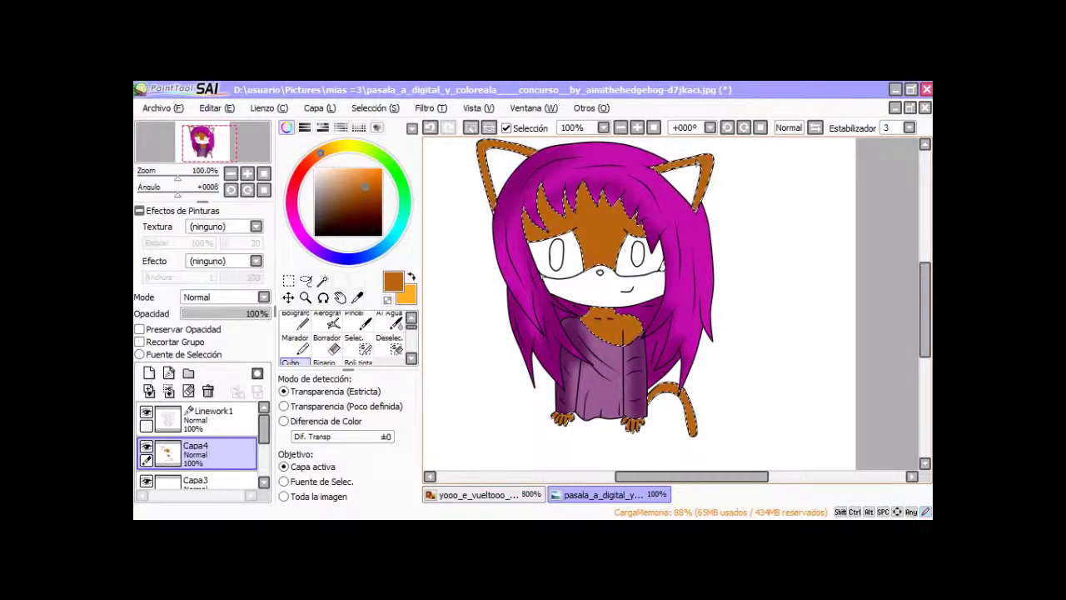
Step: Shade the upper face beneath the fringe in dark brown with the Bolígrafo brush at size 32, and blend it with the Desenf. brush
click(360, 205)
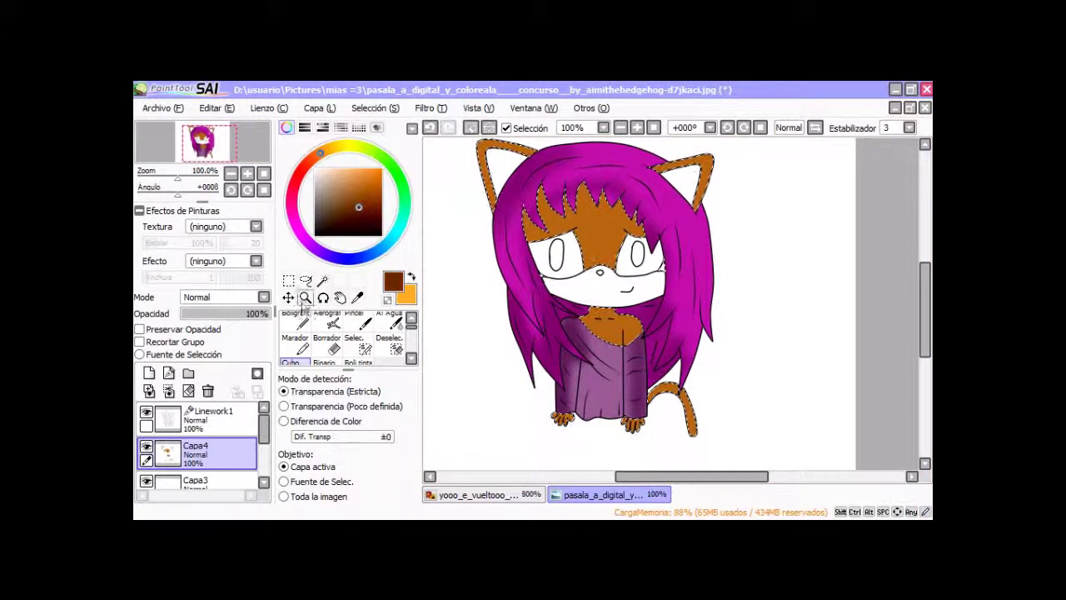
click(301, 322)
drag(636, 233, 626, 218)
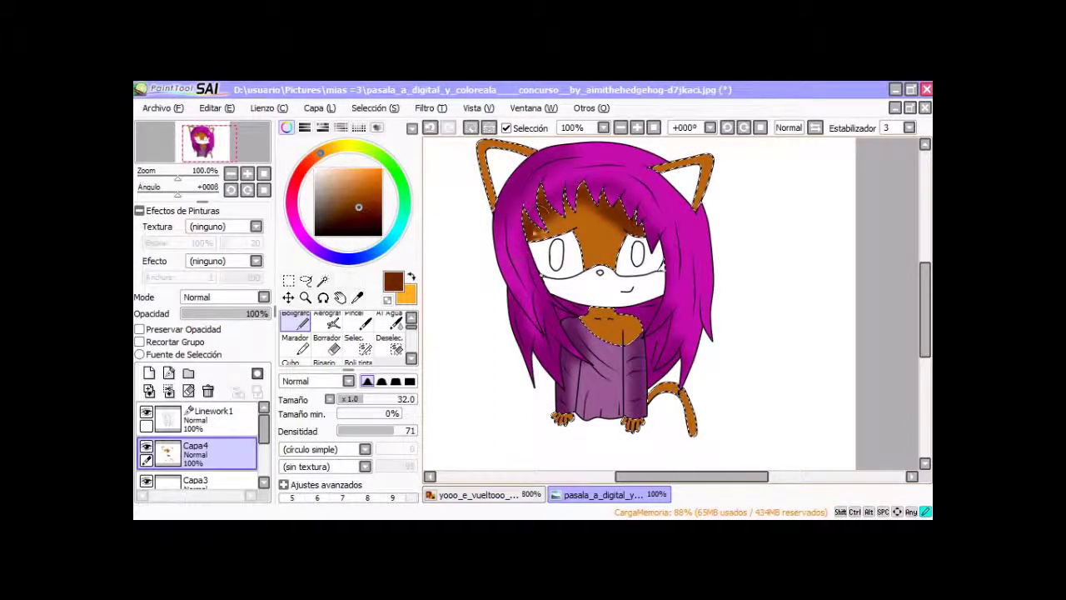
drag(411, 326, 411, 351)
click(395, 320)
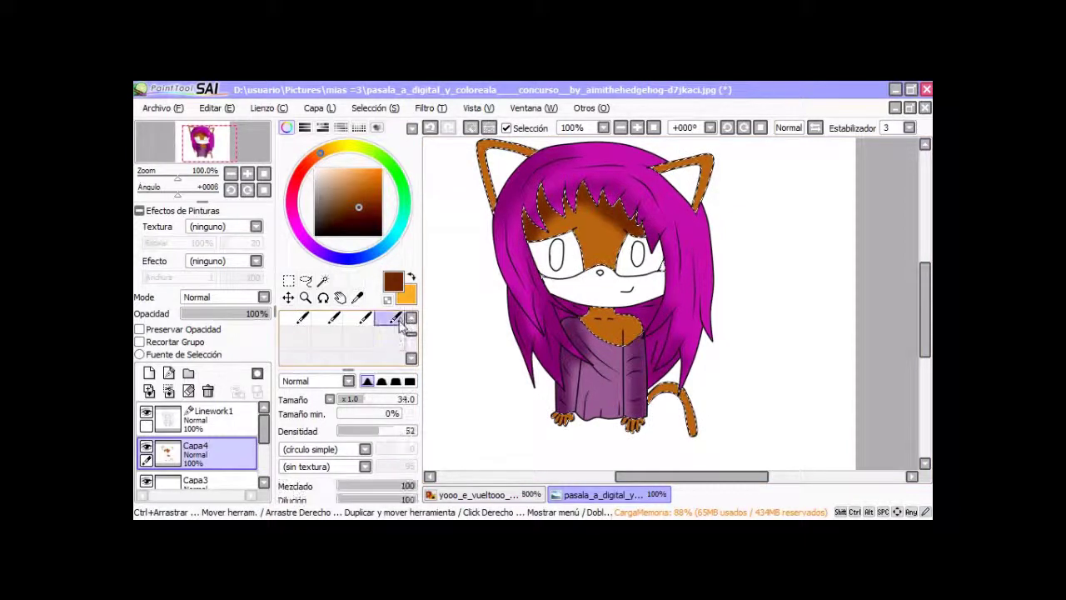
drag(638, 226, 629, 239)
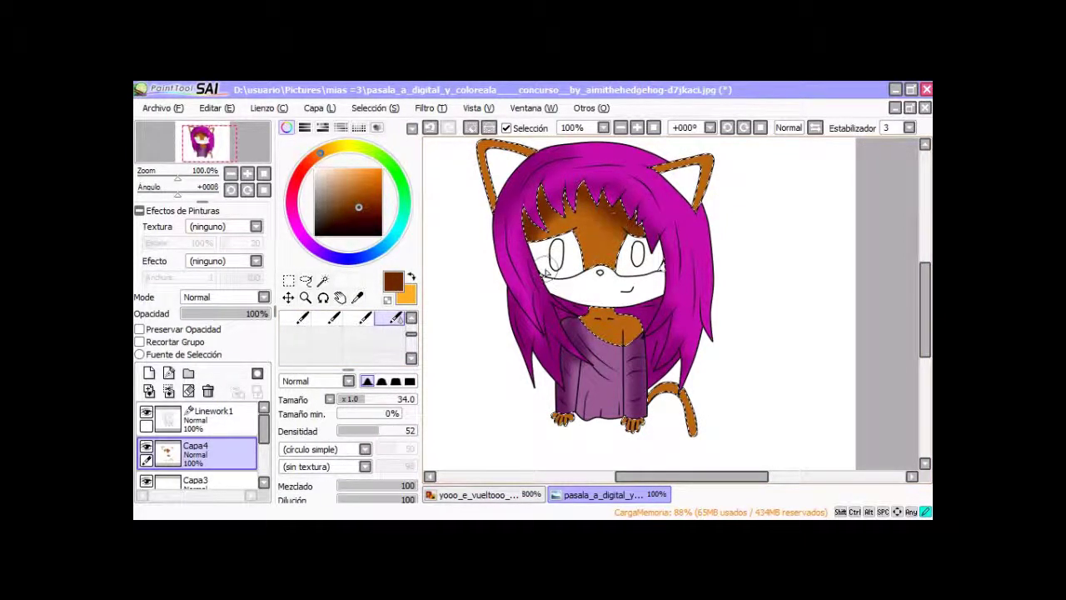
Step: Shade the chest and outer ears in dark brown with the Bolígrafo brush, and switch to the Desenf. brush to blend the shadows
scroll(341, 337, up, 3)
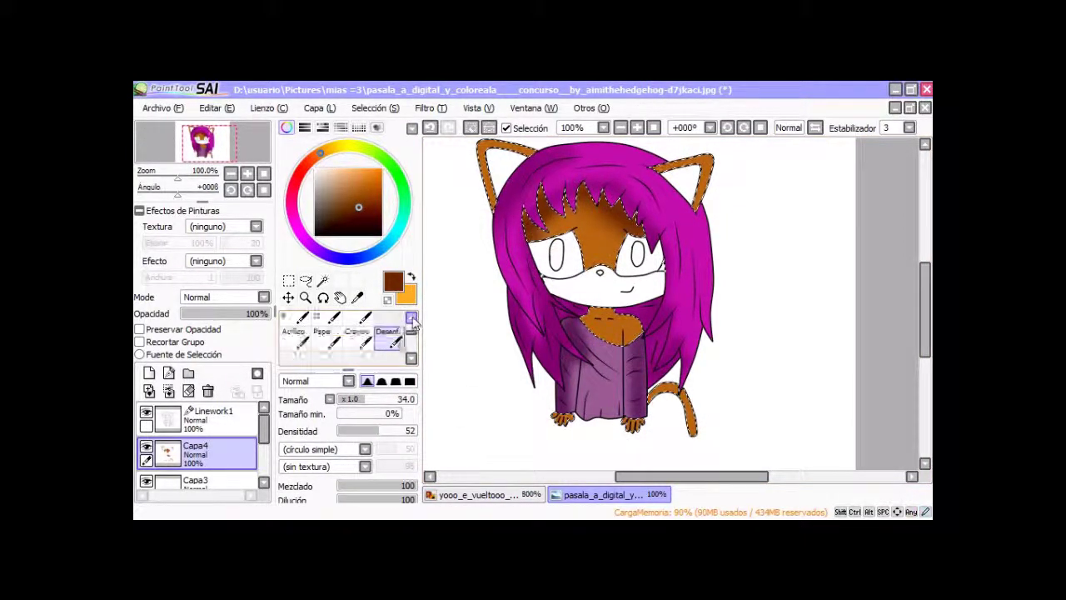
click(293, 357)
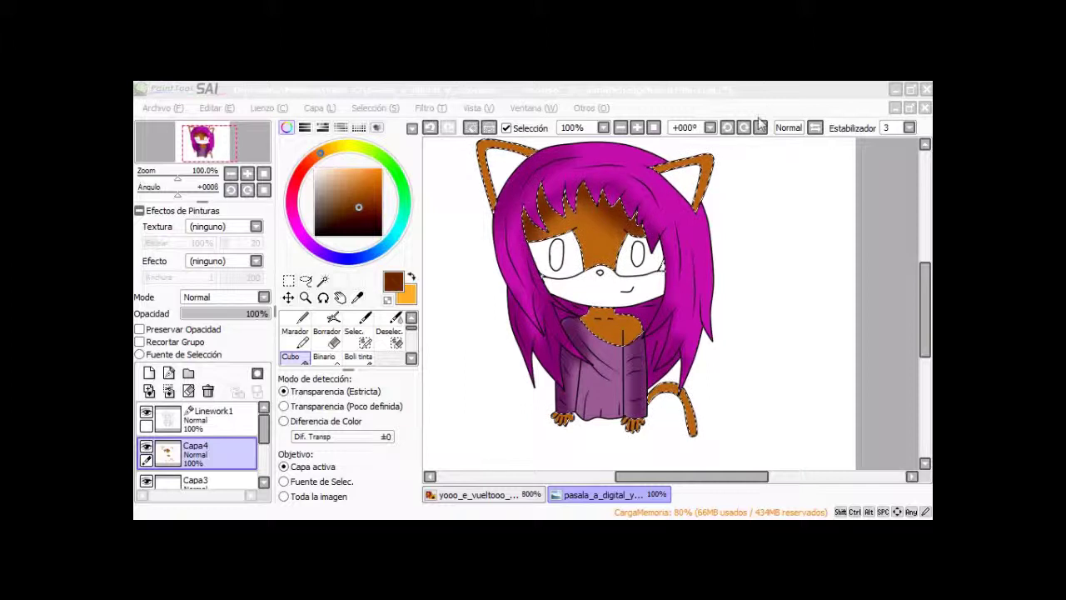
click(498, 319)
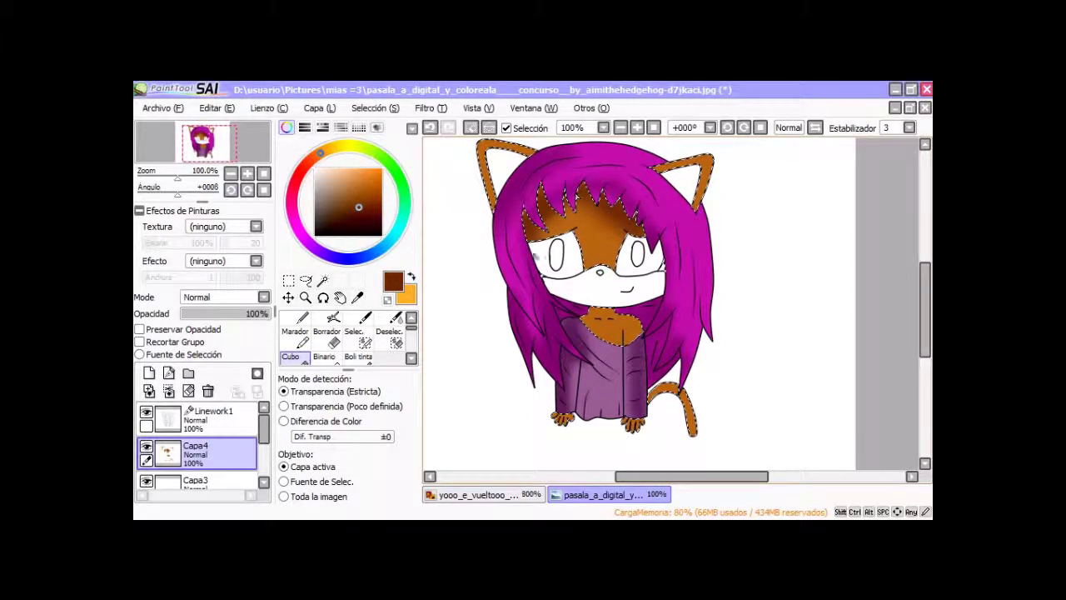
click(298, 323)
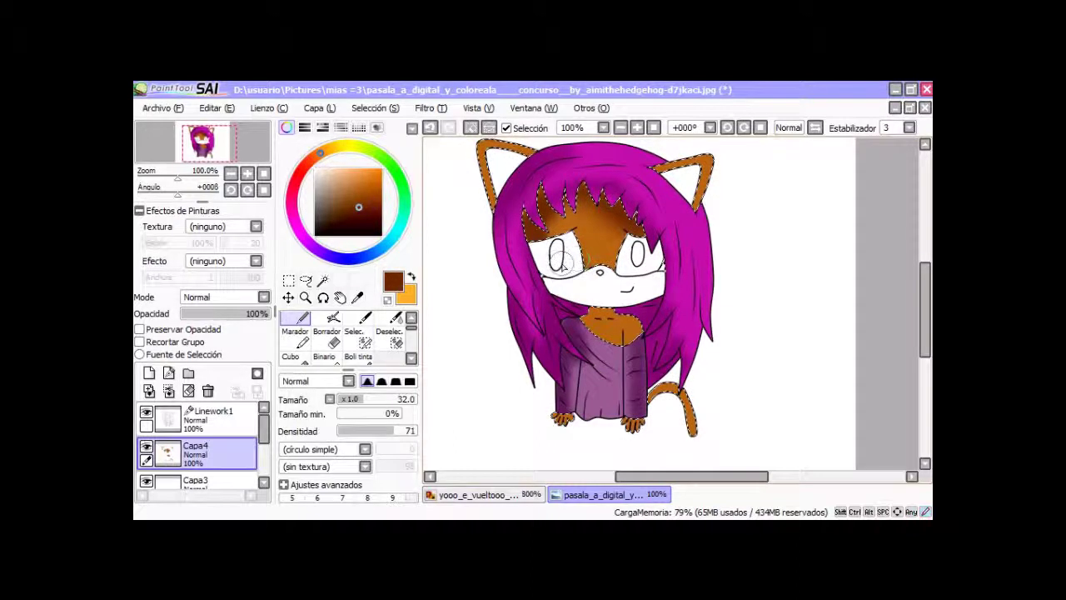
drag(575, 331, 592, 301)
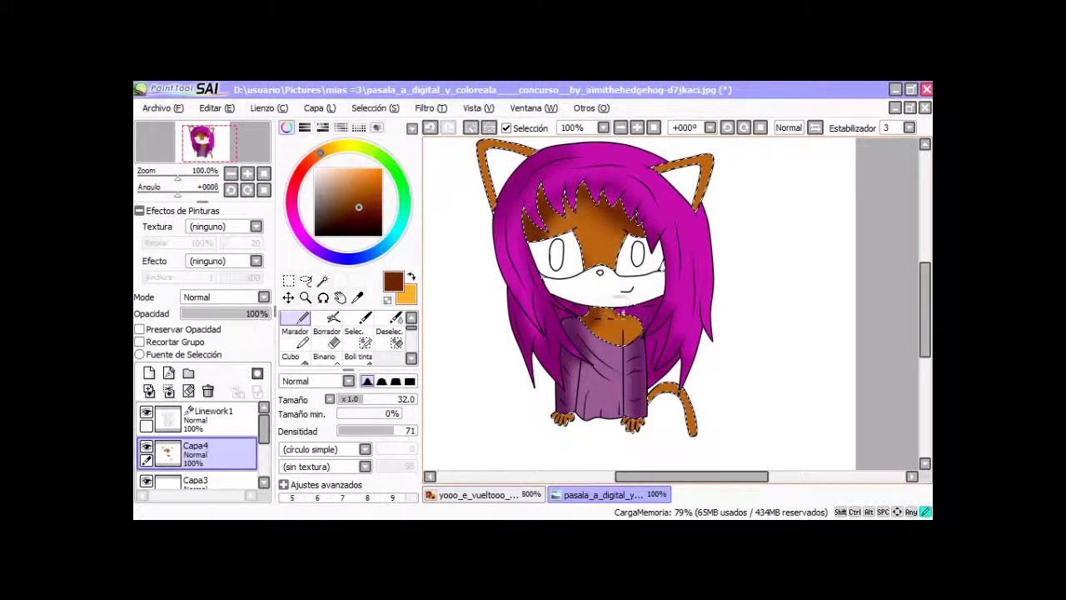
drag(683, 179, 656, 154)
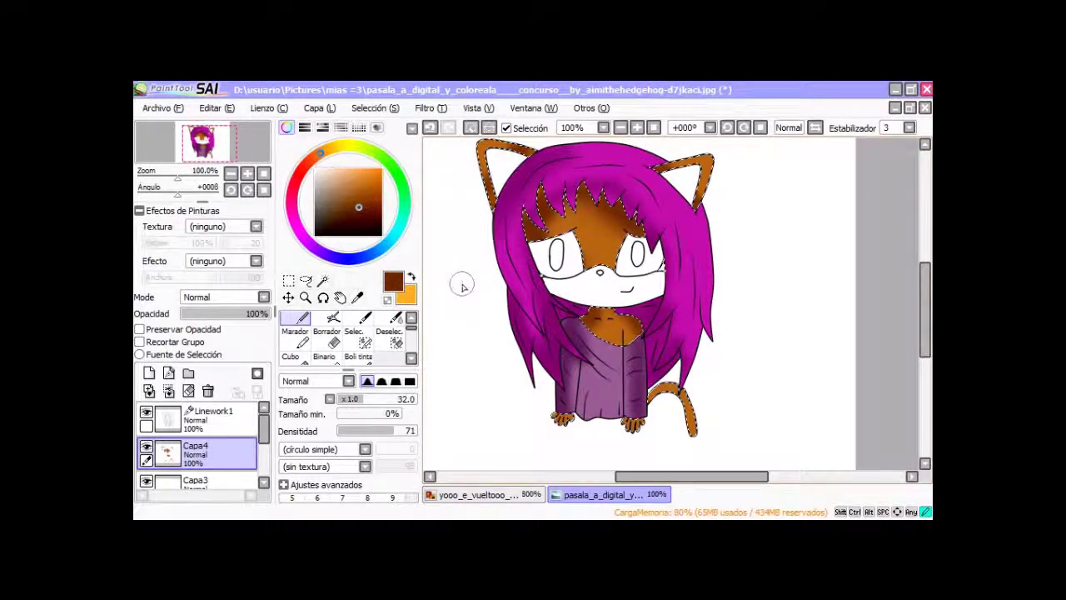
click(411, 358)
click(389, 337)
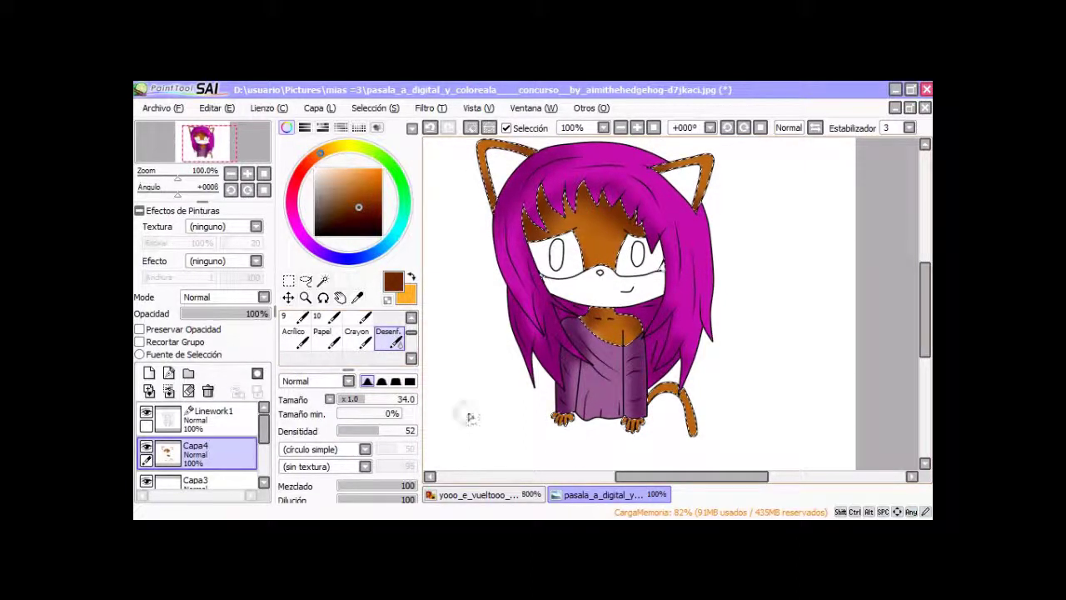
Step: Clear the skin selection across the whole character with the Deselec. tool at size 500
click(412, 319)
click(411, 319)
click(395, 318)
click(634, 335)
click(429, 129)
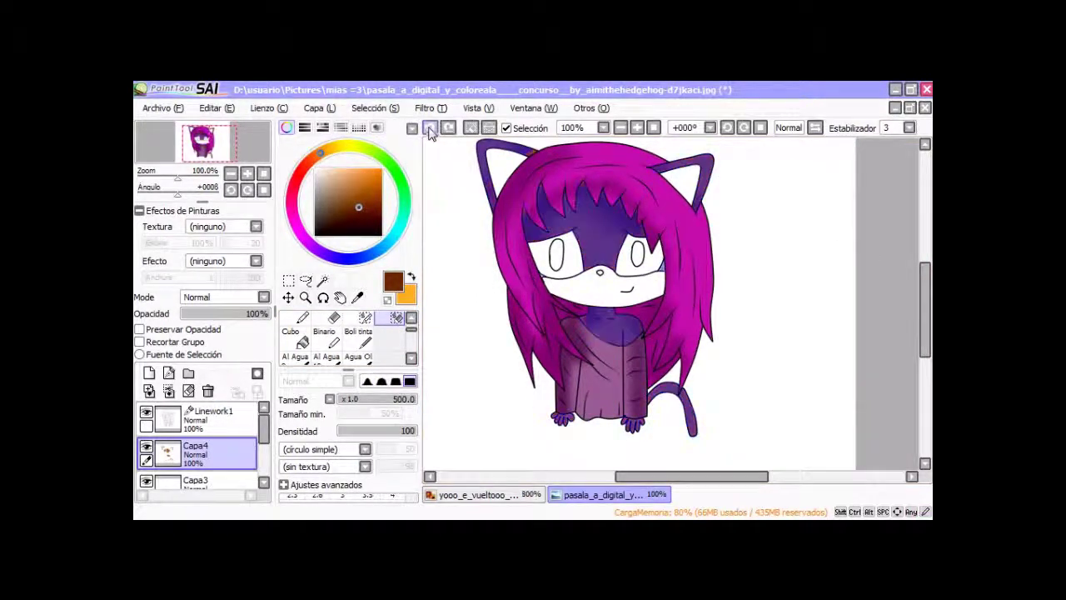
scroll(349, 337, up, 1)
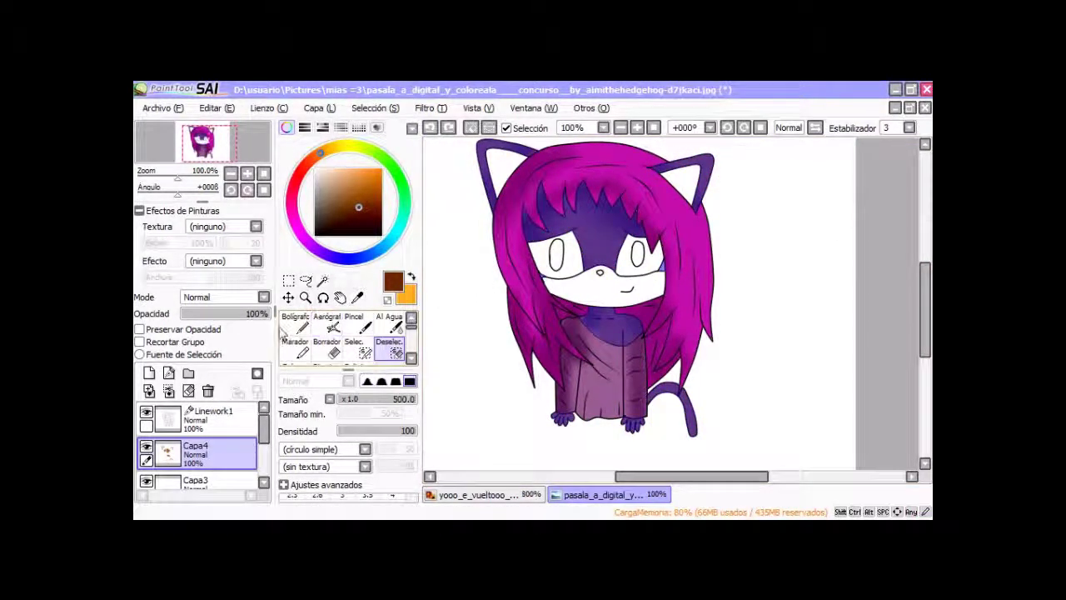
click(295, 325)
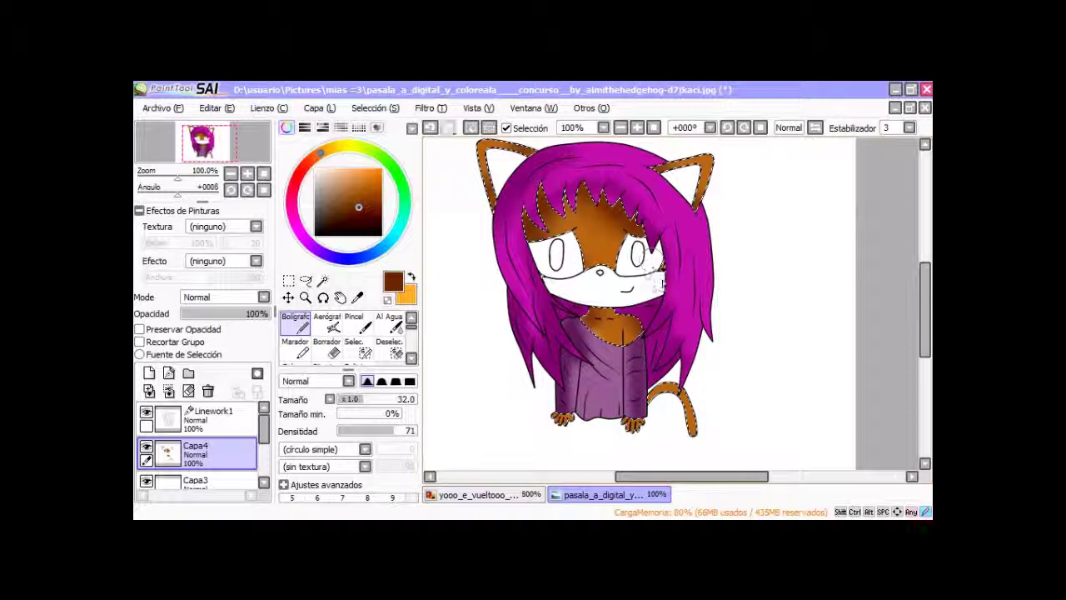
click(389, 348)
click(295, 324)
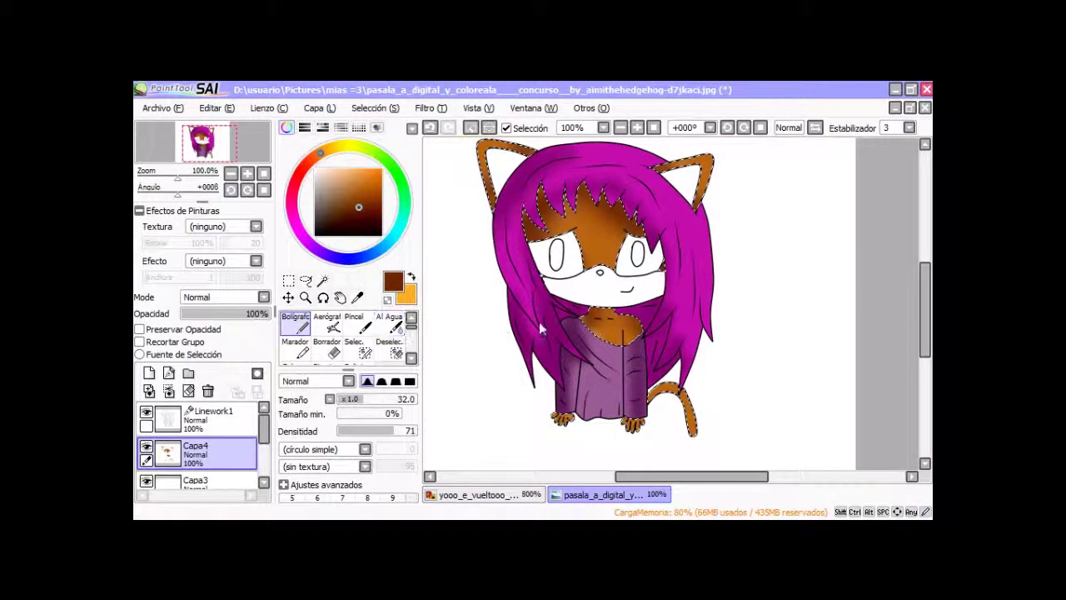
click(389, 352)
mouse_move(538, 381)
mouse_down()
mouse_move(547, 385)
mouse_move(589, 281)
mouse_up()
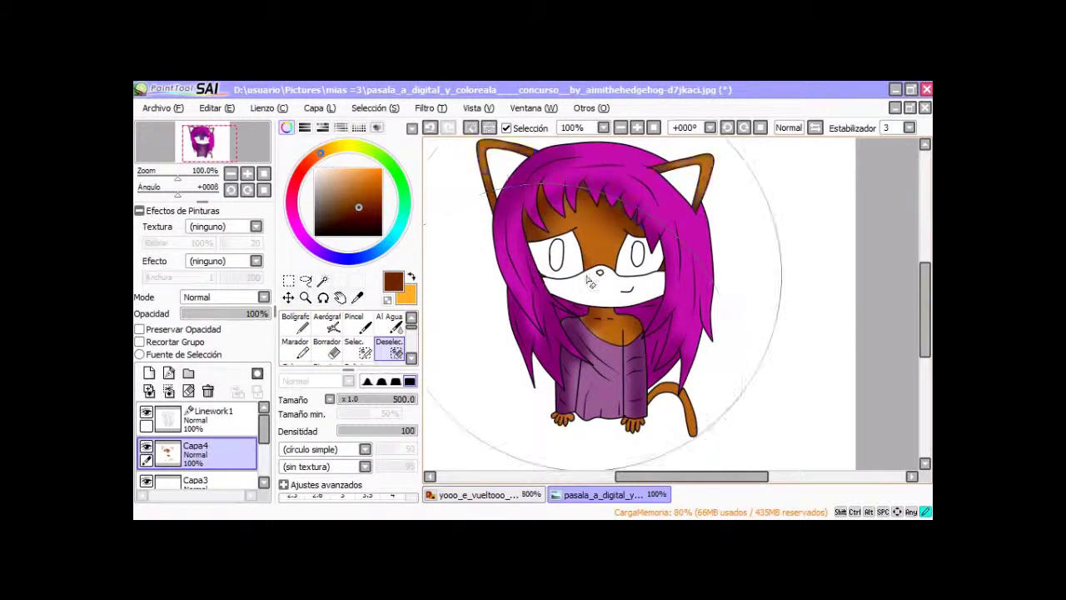
Step: Select the muzzle and both inner ears with the Magic Wand on the Linework1 layer
double_click(212, 412)
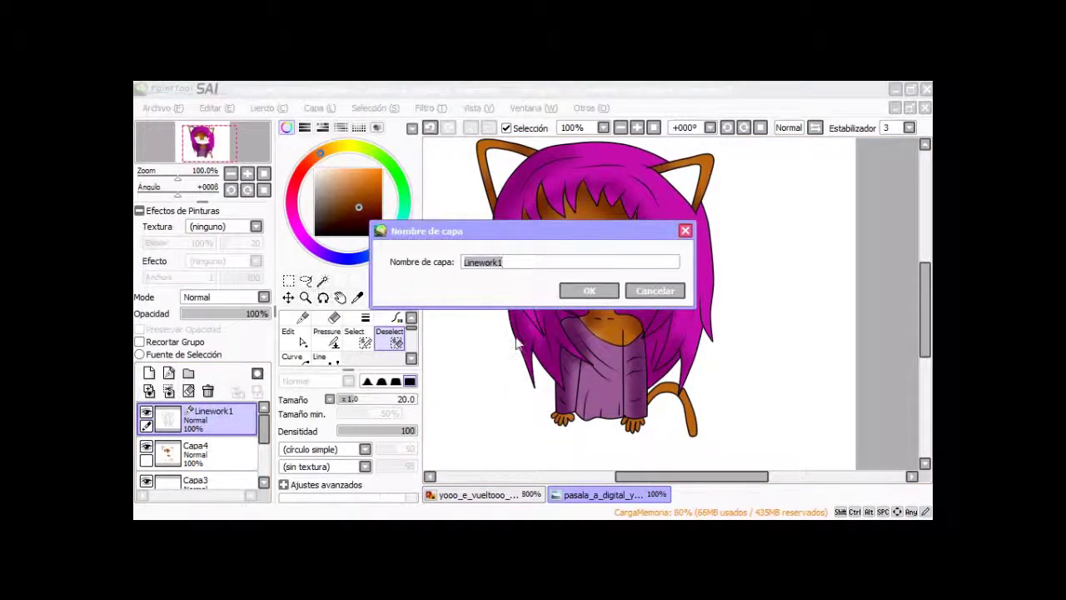
click(670, 290)
click(324, 280)
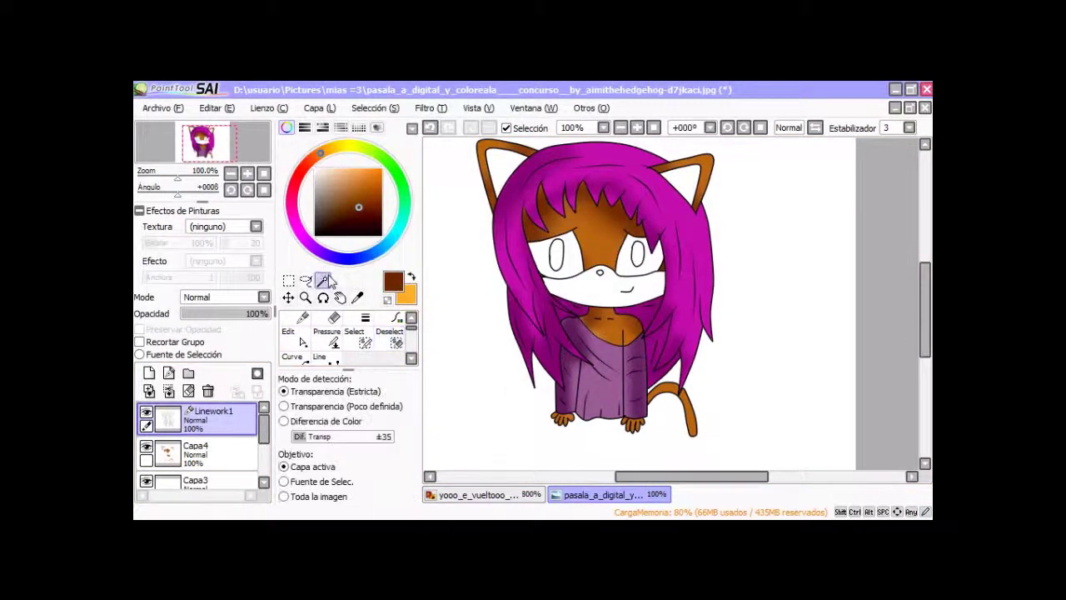
click(595, 285)
scroll(595, 286, up, 2)
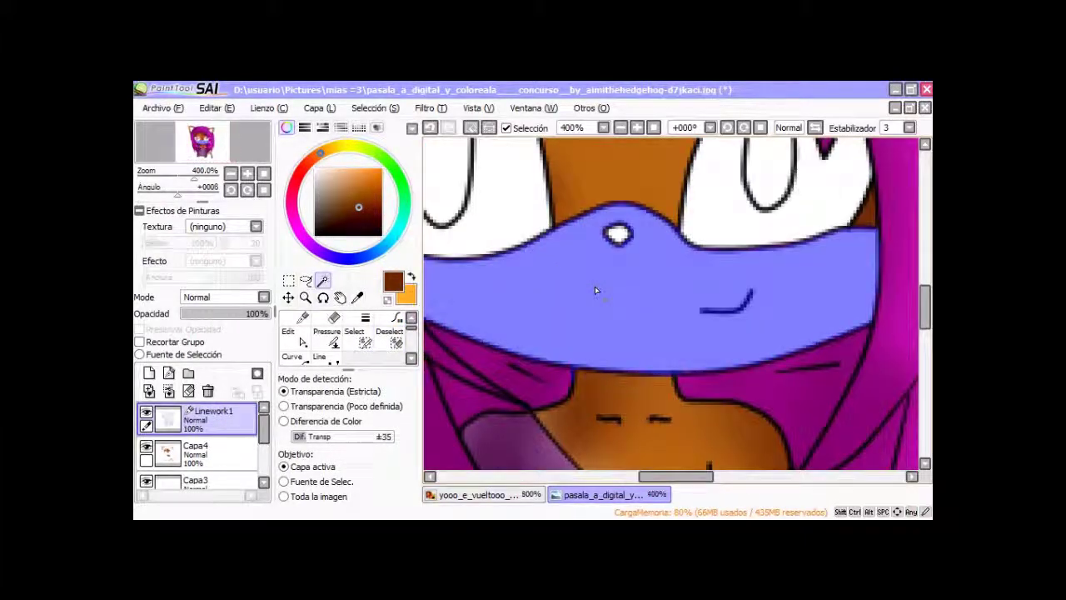
scroll(597, 304, down, 2)
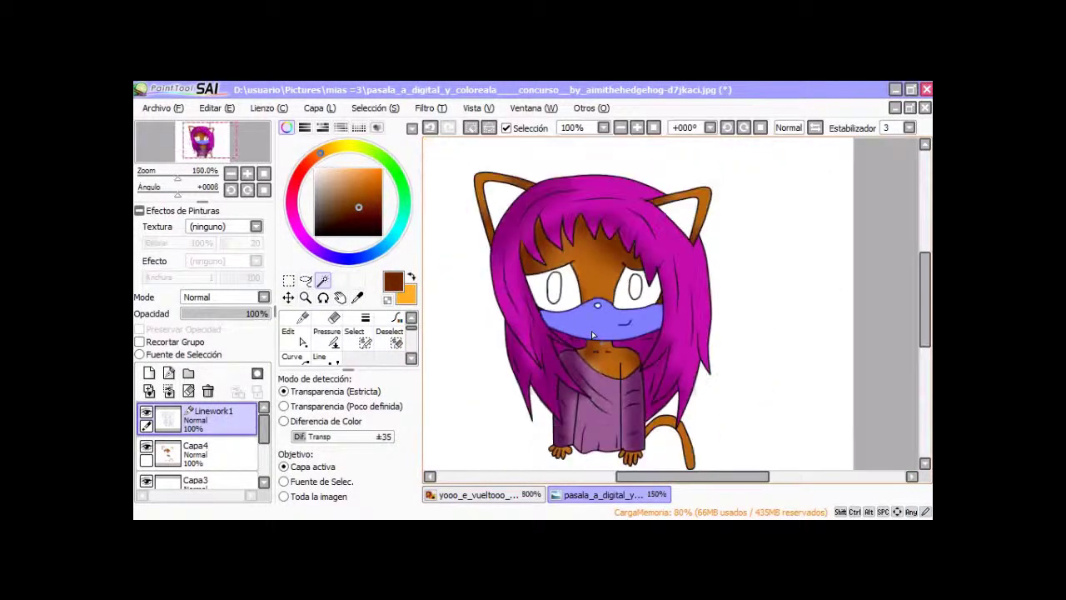
scroll(596, 304, up, 1)
shift+click(722, 181)
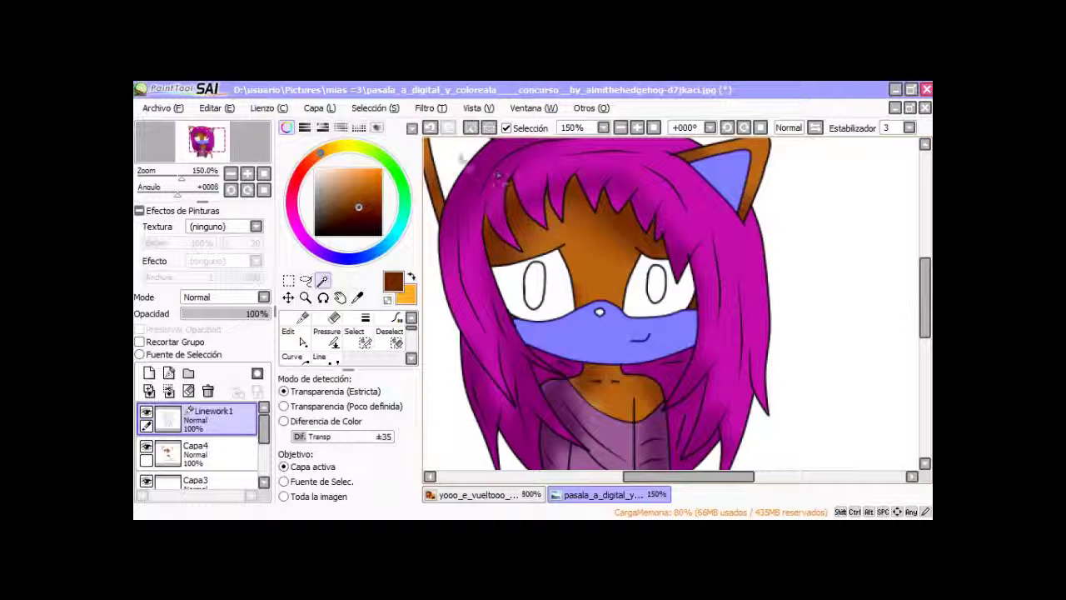
shift+click(454, 158)
Step: Fill the selected muzzle and inner ears with light grey on layer Capa4 using the Cubo tool
click(200, 454)
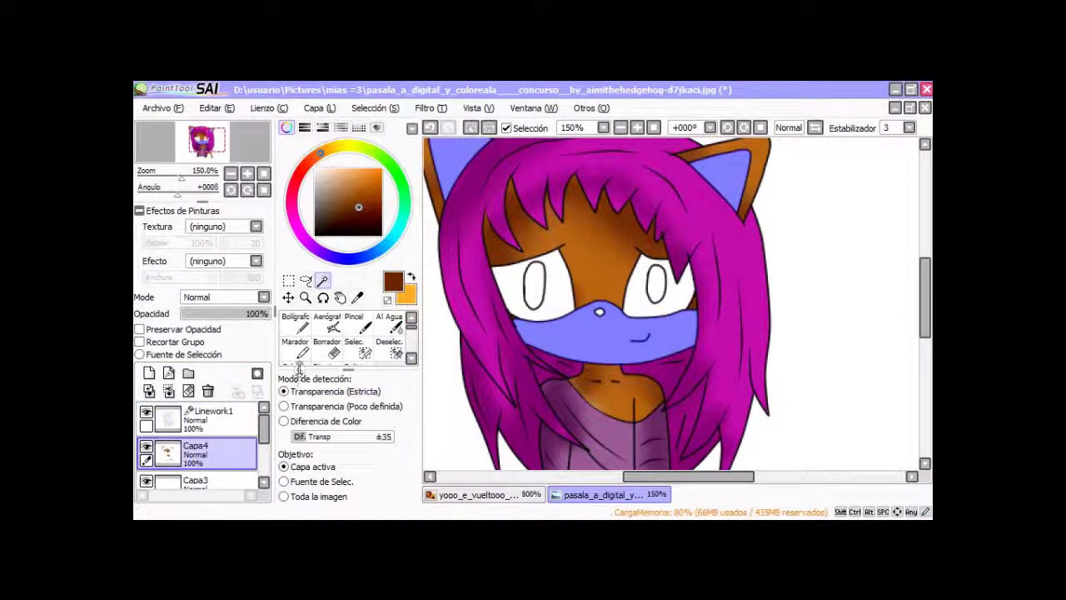
click(293, 348)
drag(332, 204, 314, 176)
click(566, 329)
click(708, 171)
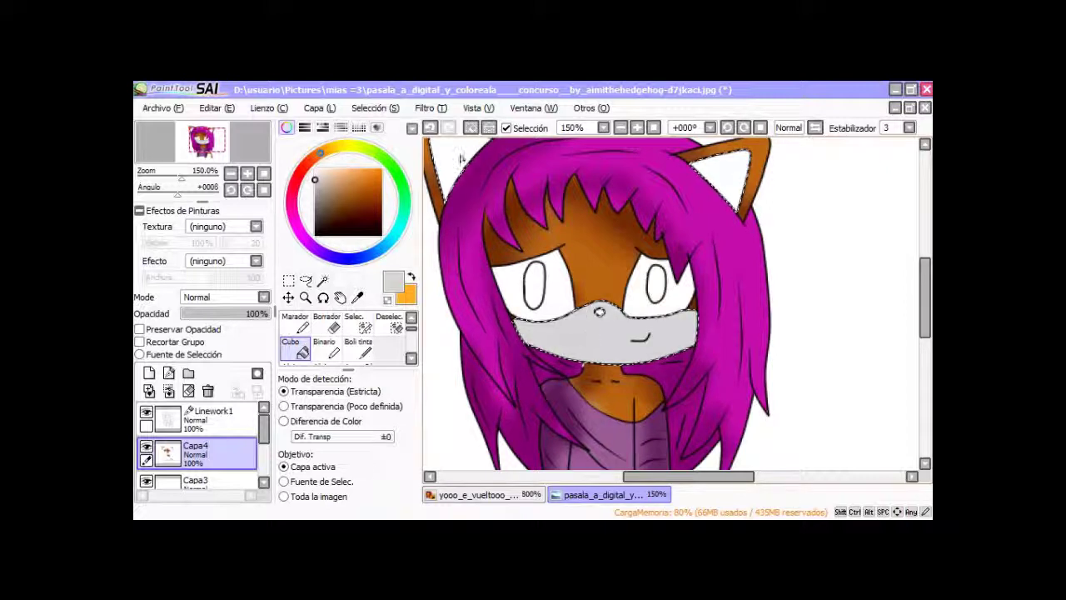
click(463, 159)
click(708, 174)
Step: Shade both sides of the muzzle and the inner ears in darker grey with the Bolígrafo brush at size 32
drag(261, 154, 259, 150)
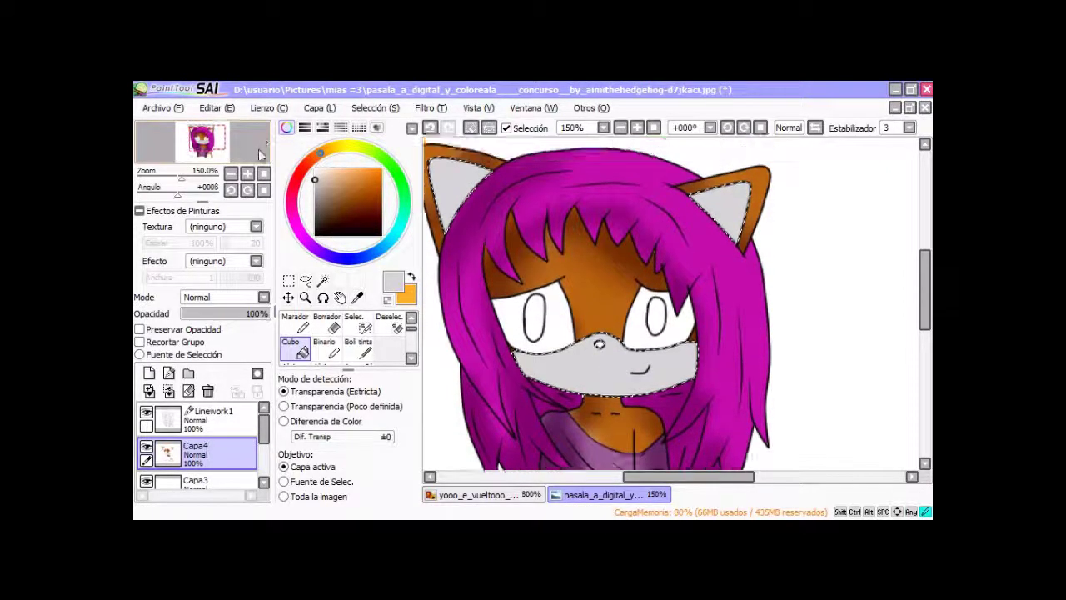
click(412, 318)
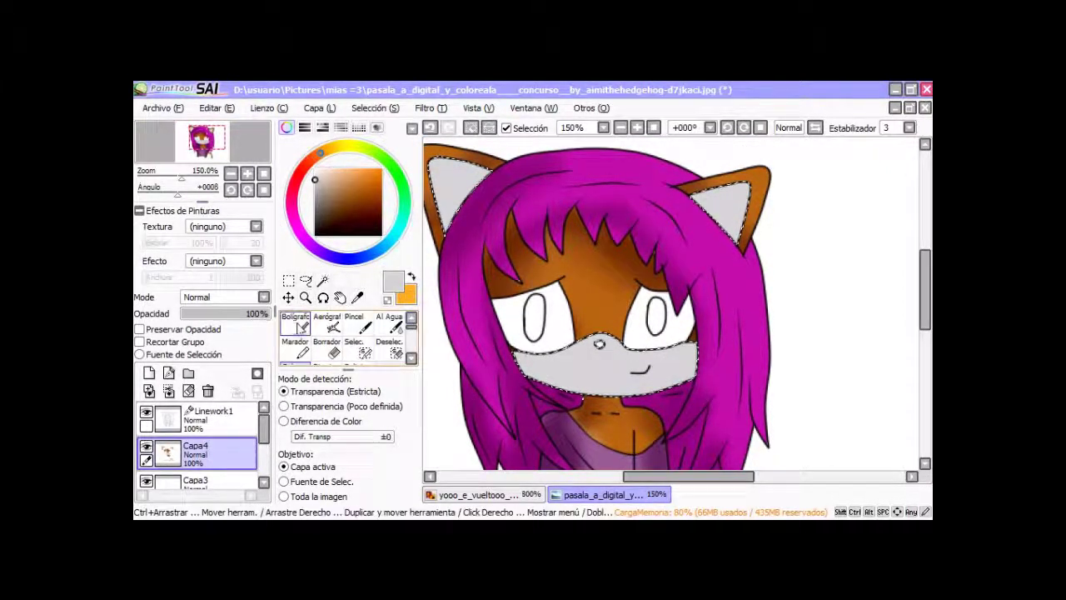
click(297, 325)
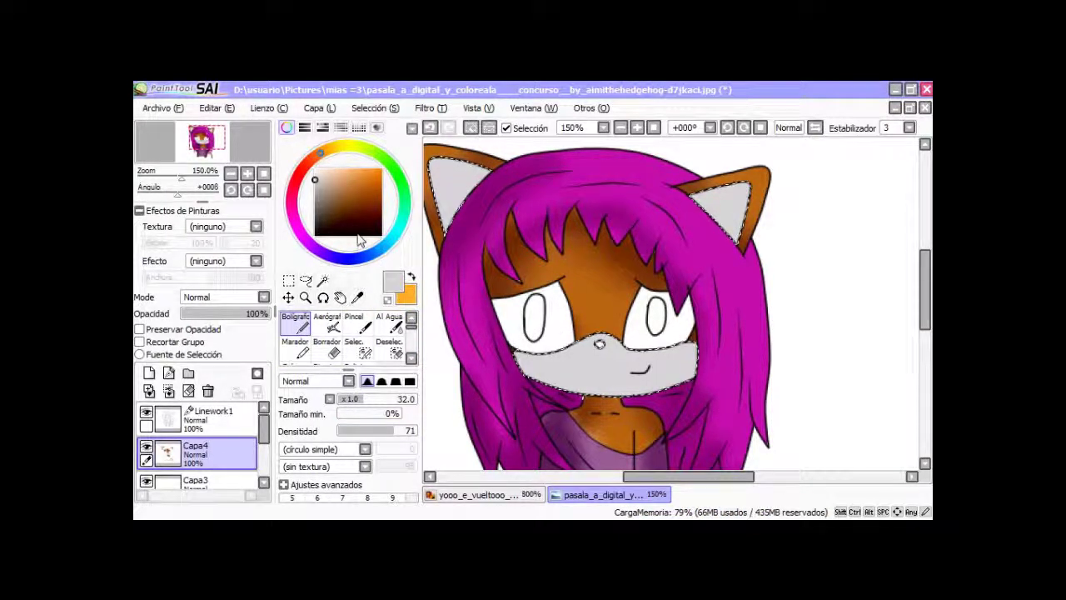
mouse_move(535, 314)
mouse_down()
mouse_move(567, 435)
mouse_move(560, 413)
mouse_up()
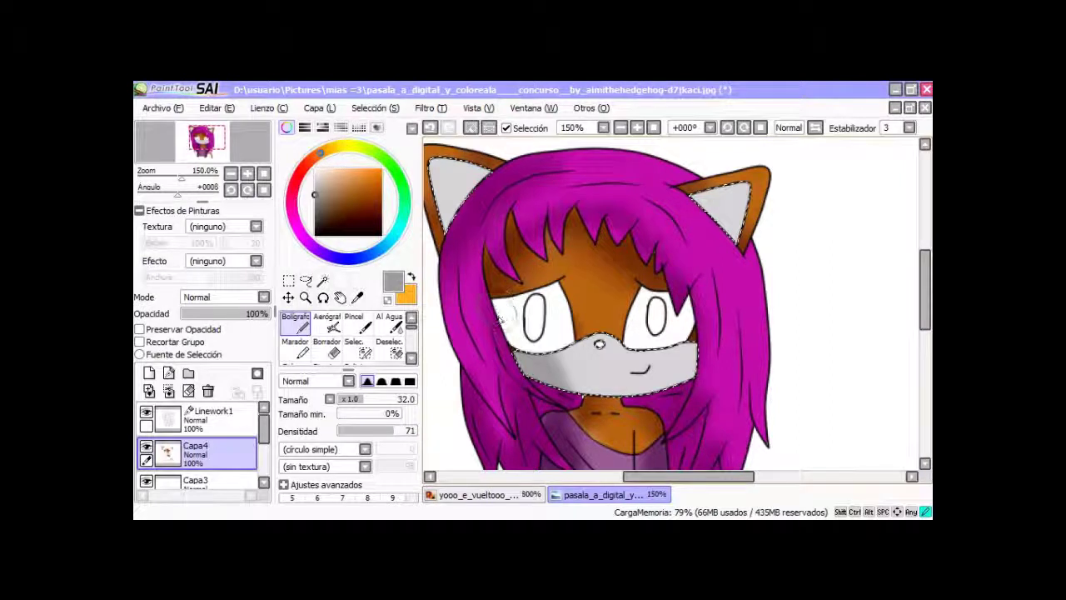
mouse_move(700, 339)
mouse_down()
mouse_move(685, 379)
mouse_move(676, 366)
mouse_up()
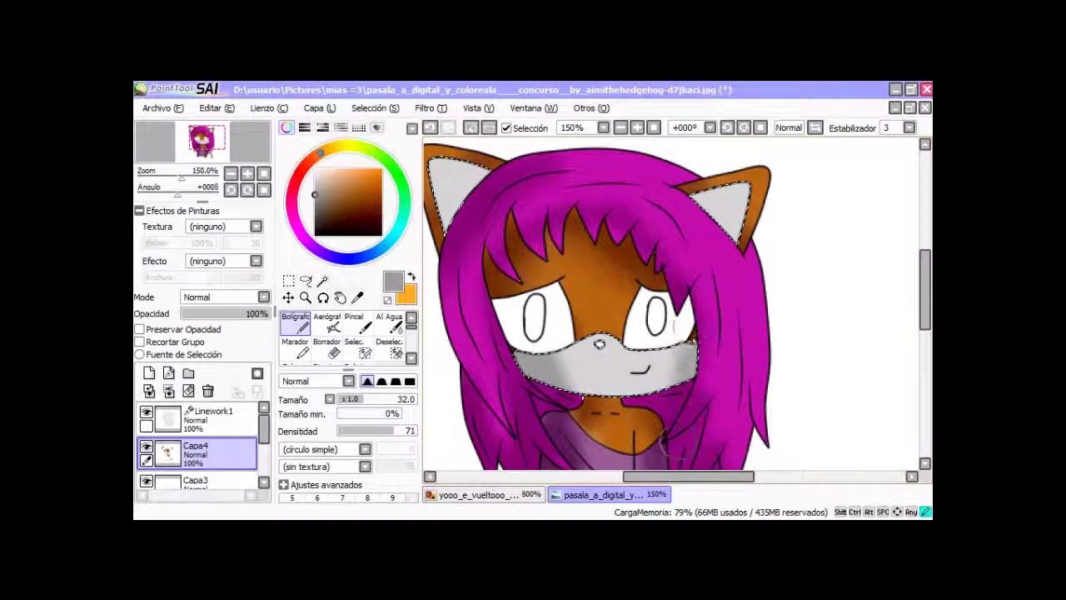
drag(466, 224, 497, 168)
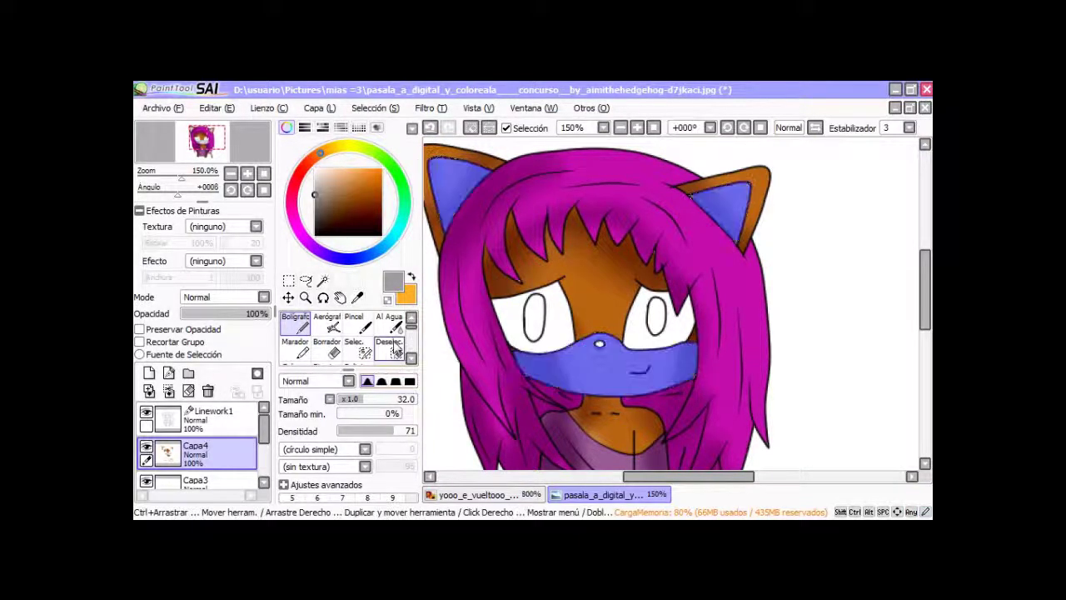
Step: Clear the muzzle and ear selection, and select the whites of both eyes with the Magic Wand on the Linework1 layer
click(388, 346)
click(218, 418)
click(322, 279)
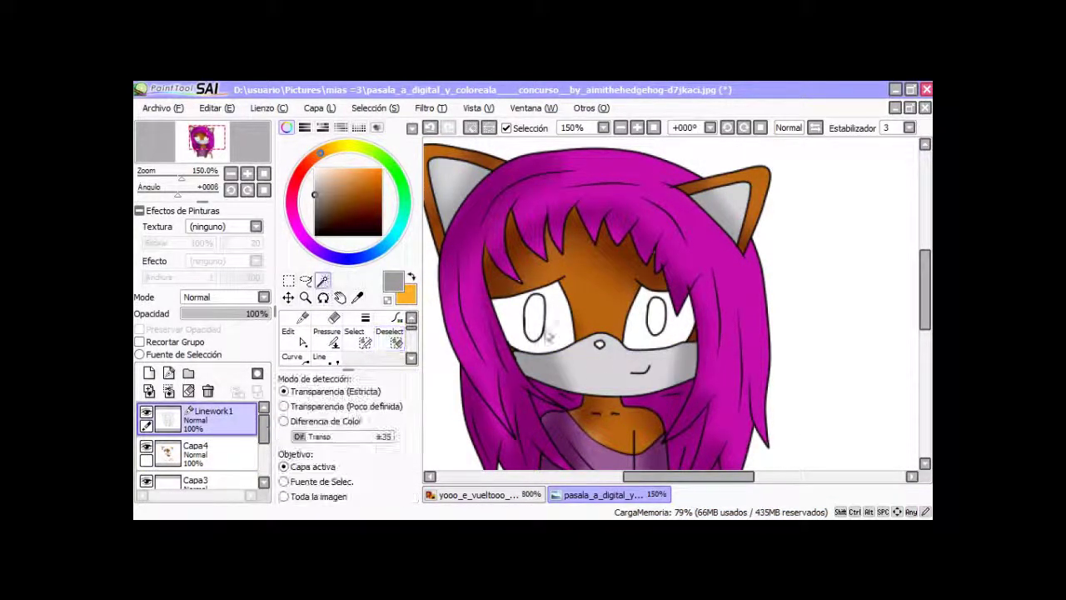
click(510, 321)
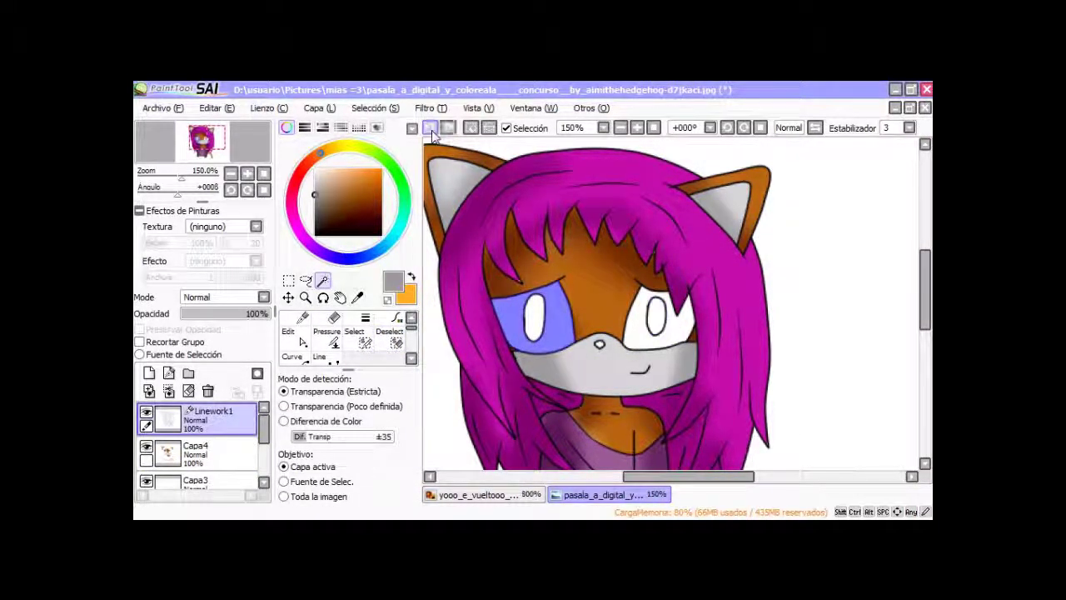
click(634, 340)
Step: Fill the selected whites of both eyes with light grey on layer Capa4 using the Cubo tool
click(208, 454)
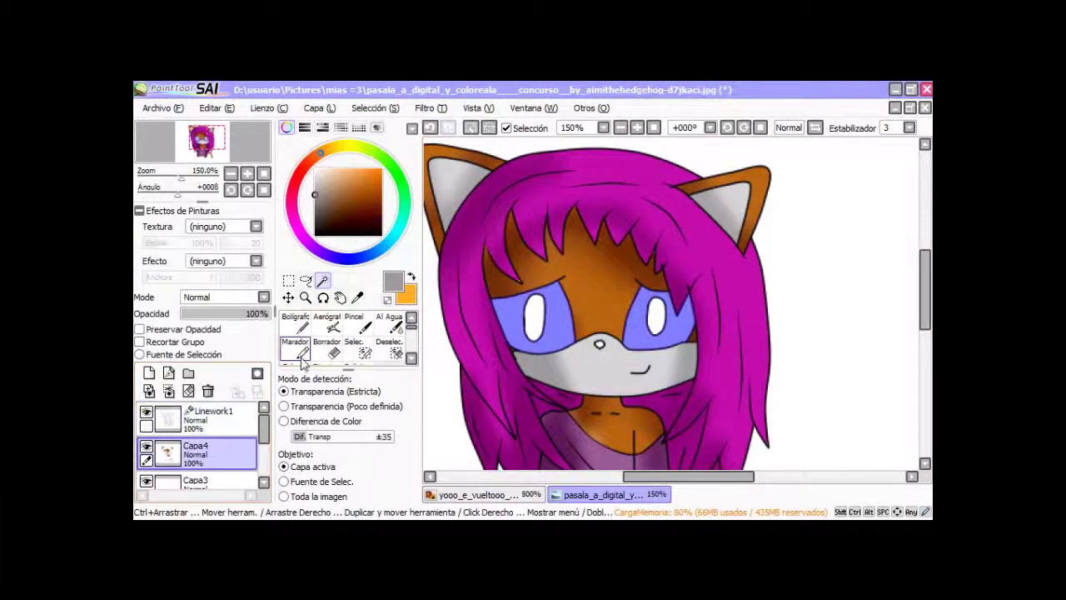
click(301, 365)
scroll(315, 359, down, 1)
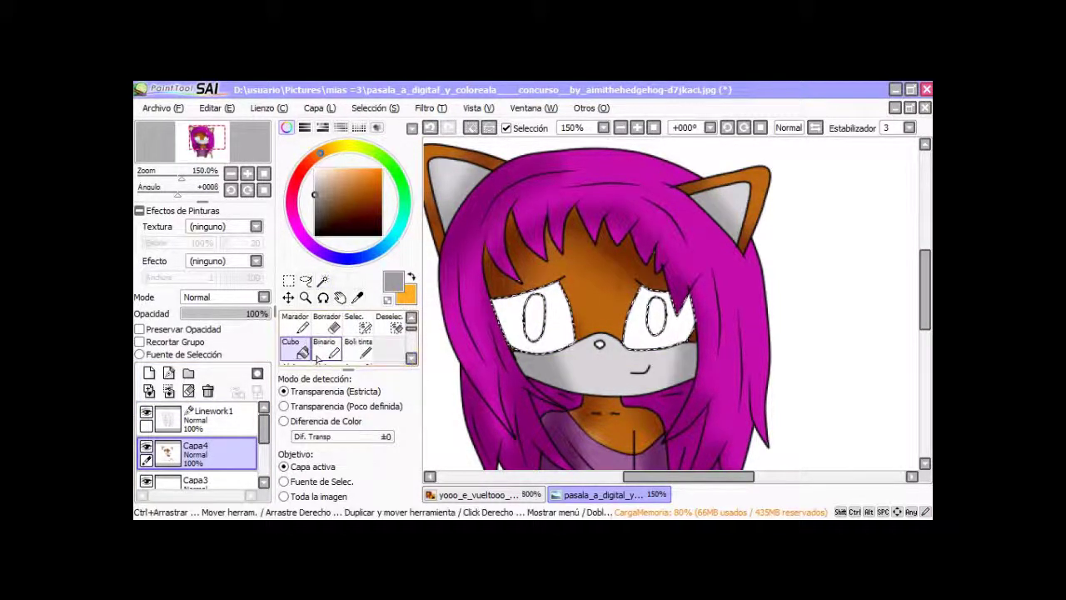
click(317, 179)
click(510, 327)
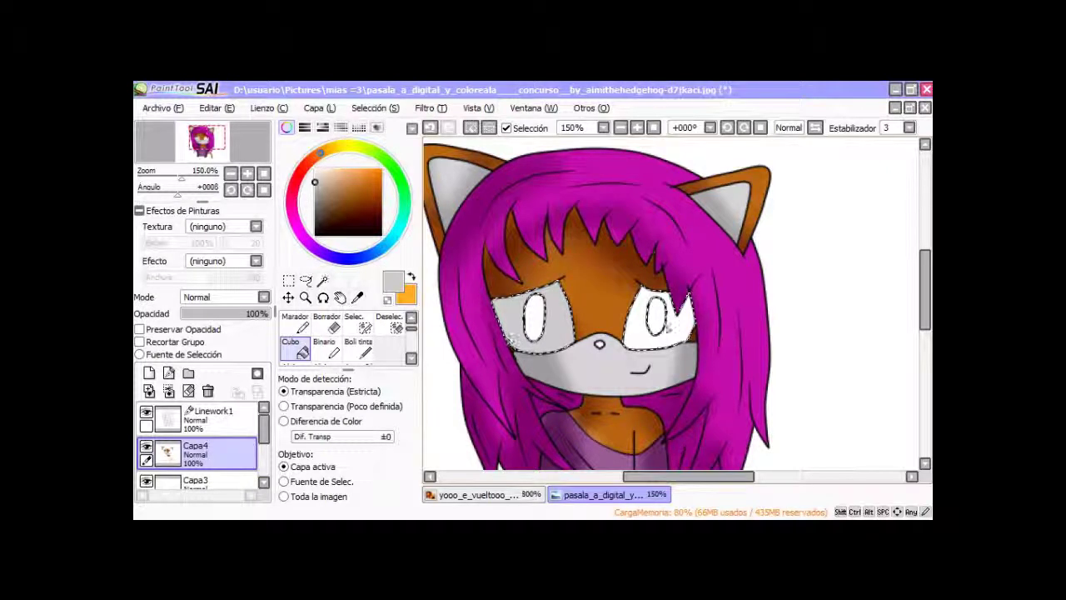
click(676, 323)
Step: Shade the outer parts of both eye whites in darker grey with the Bolígrafo brush at size 32, and clear the selection
scroll(414, 336, up, 1)
click(296, 325)
click(314, 198)
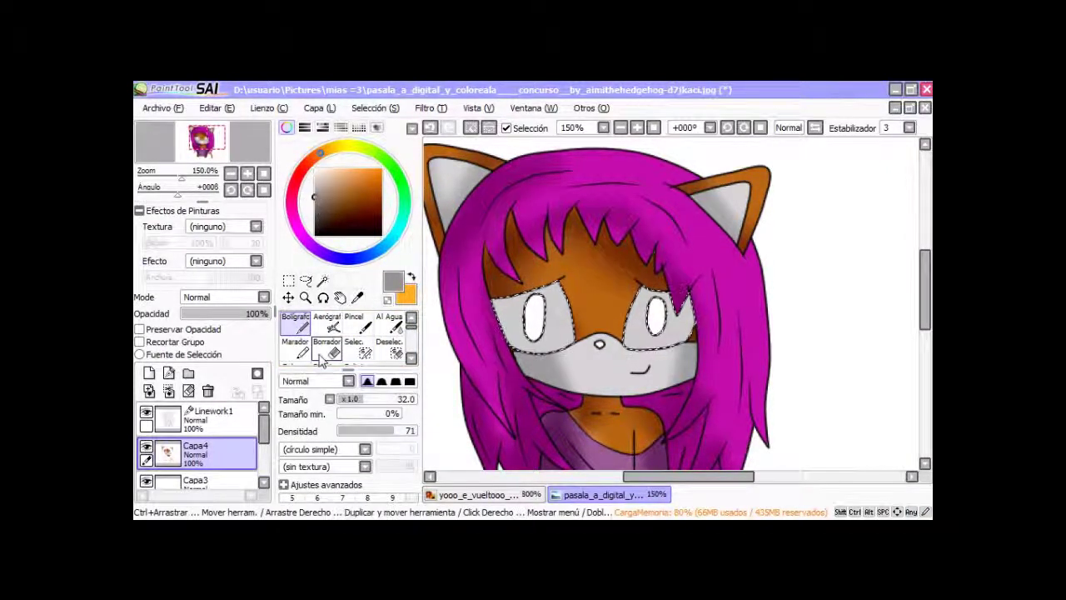
drag(499, 326, 528, 289)
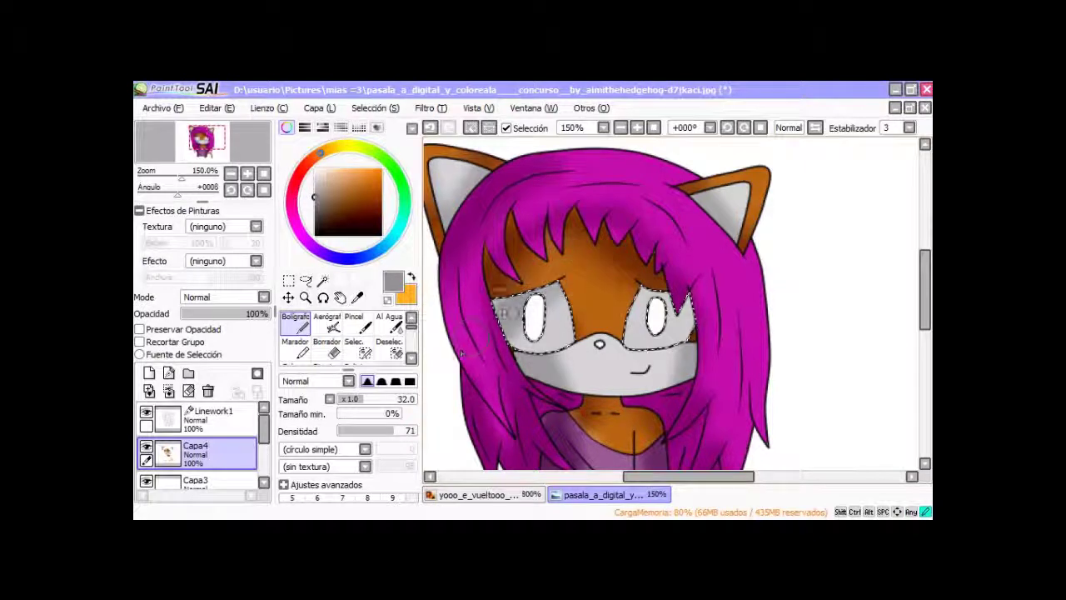
drag(675, 283, 704, 337)
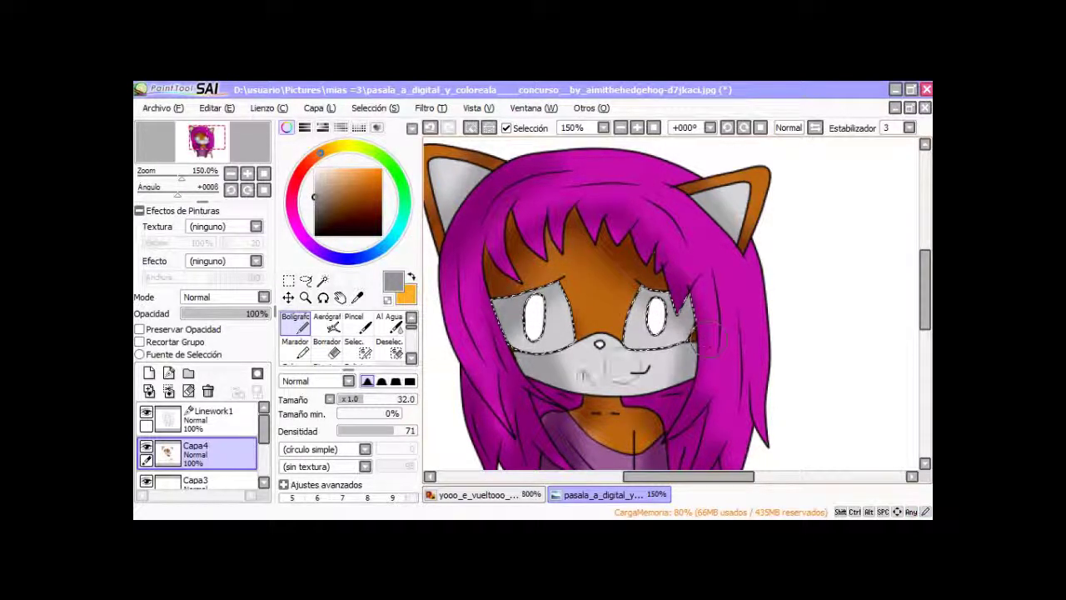
click(390, 349)
click(559, 328)
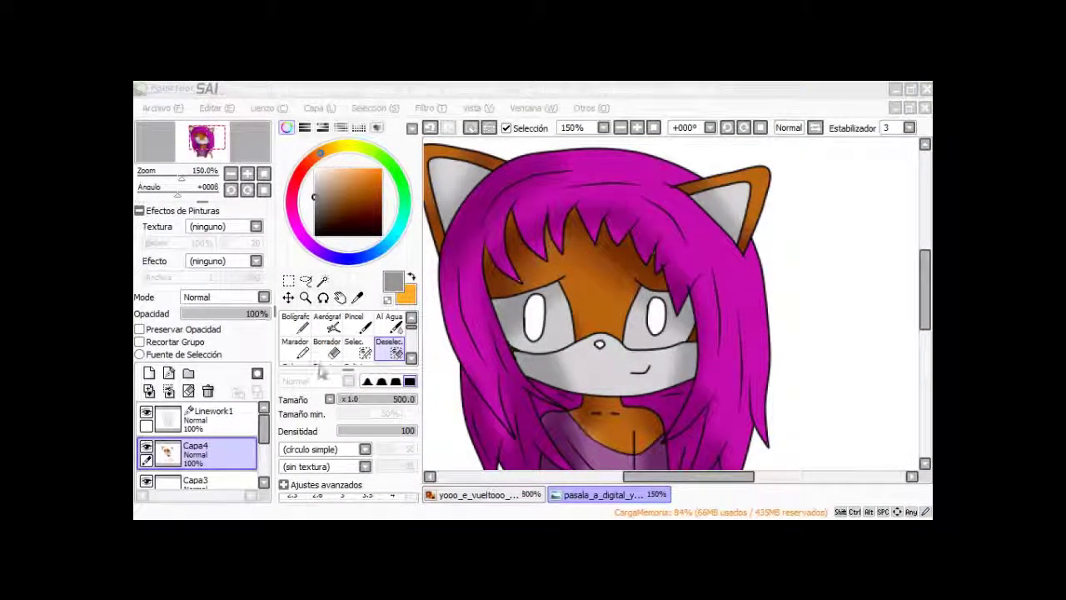
Step: Select the nose from the Linework1 layer, colour it black with a soft light highlight on Capa4, and clear the selection
click(247, 417)
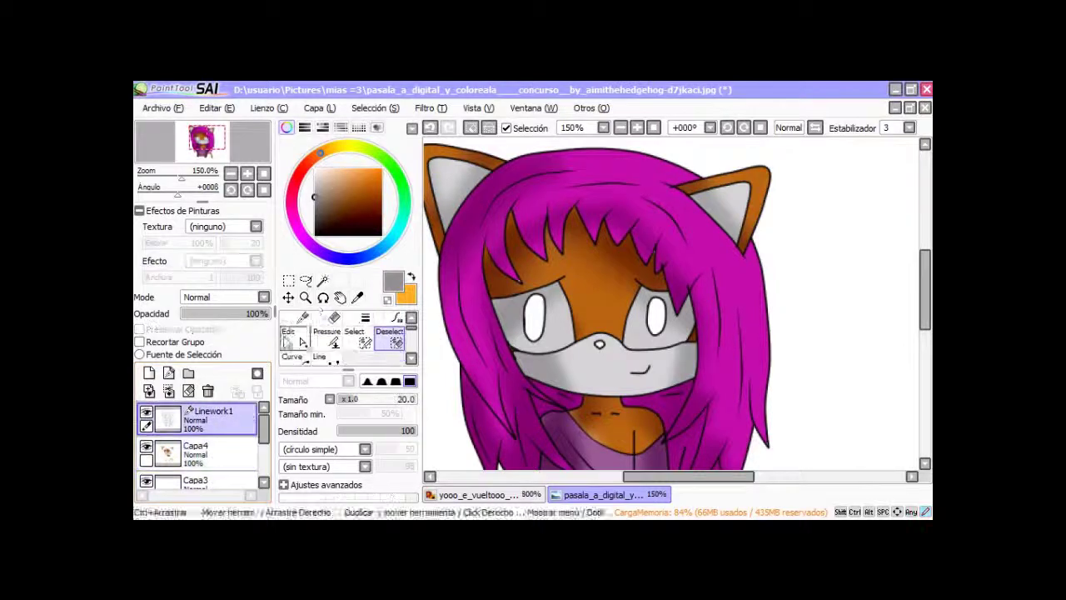
click(325, 281)
scroll(553, 325, up, 3)
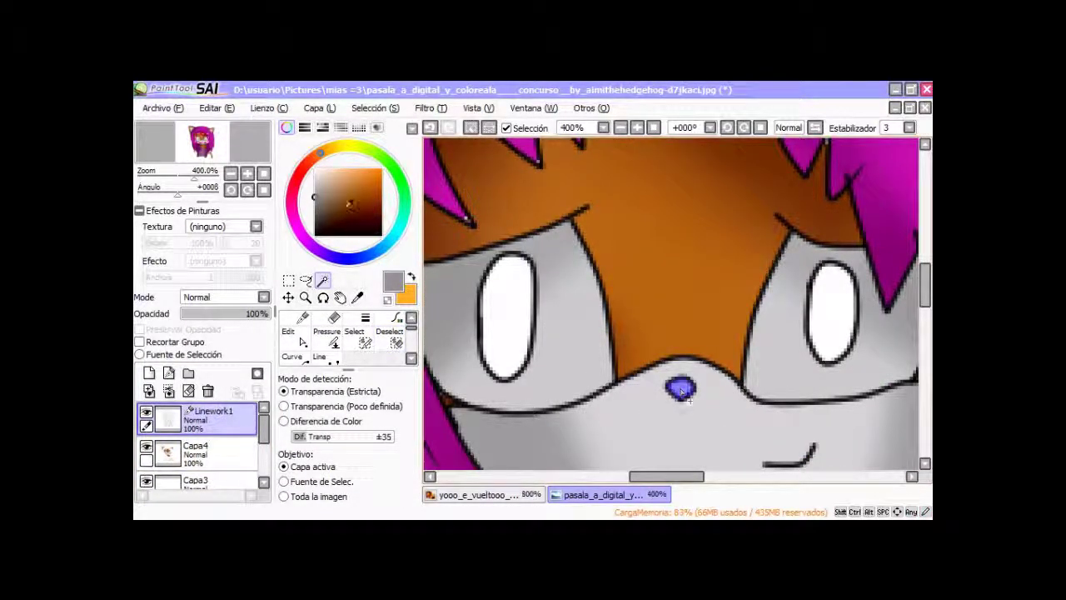
click(208, 453)
click(297, 345)
click(296, 324)
drag(674, 383, 686, 390)
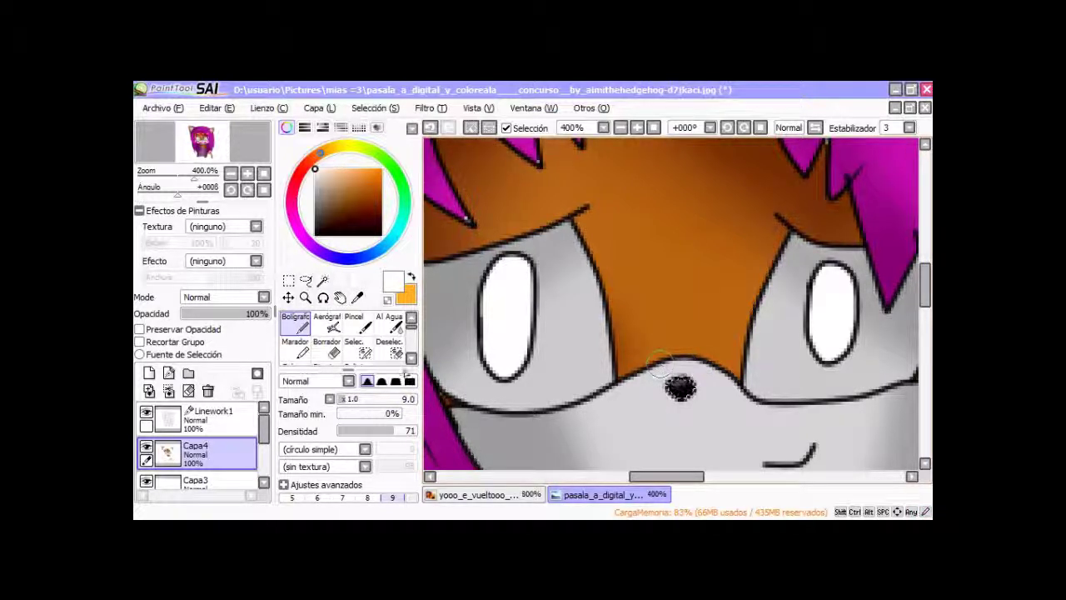
click(403, 346)
Step: Select the left eye's iris with the Magic Wand on Linework1 and add a new layer above Capa4
click(213, 418)
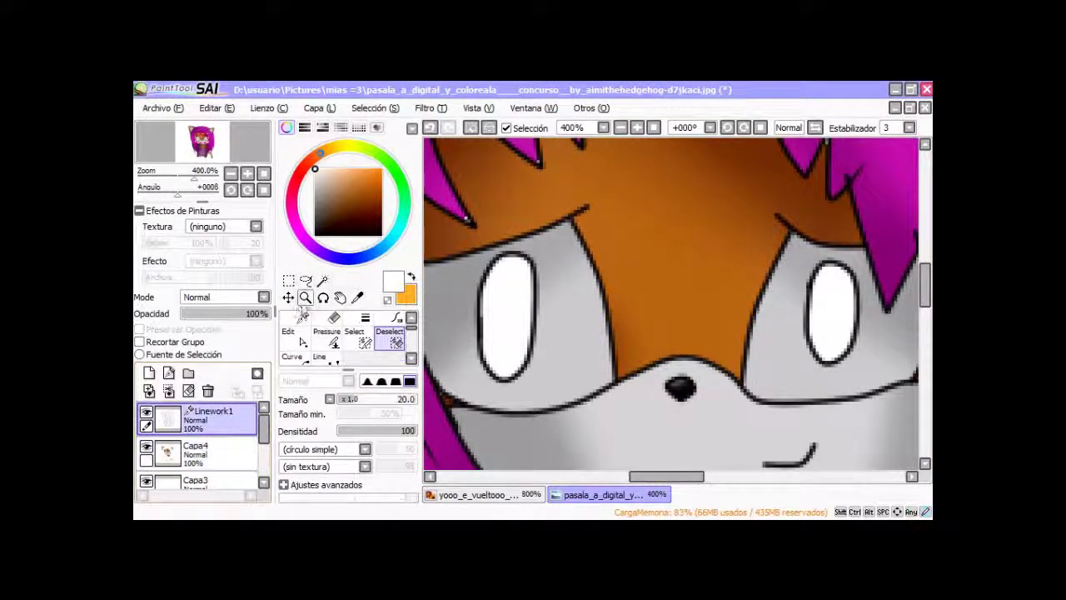
click(323, 280)
click(510, 303)
click(209, 454)
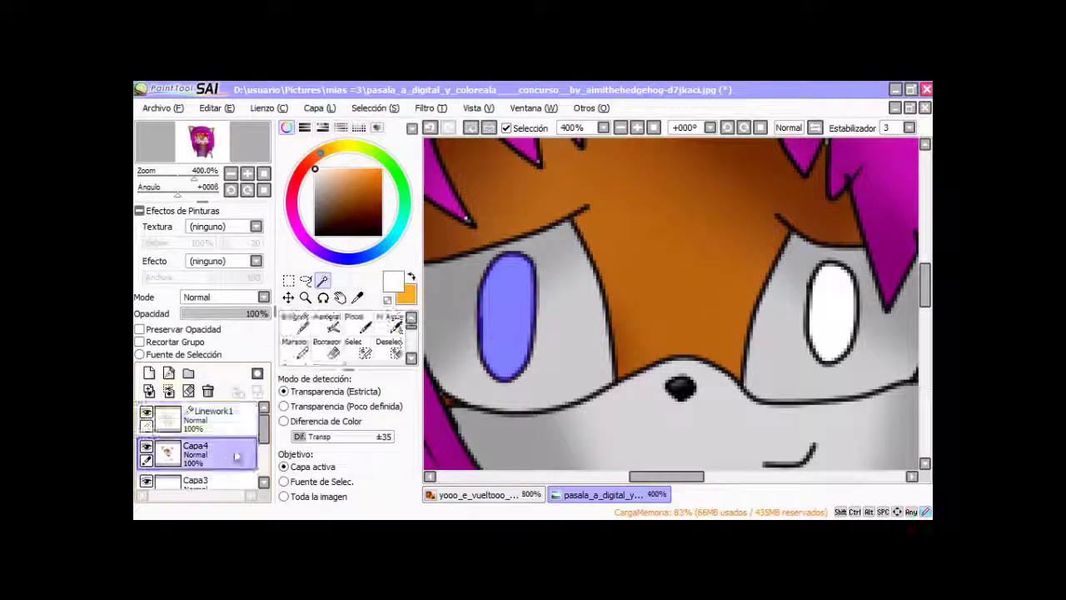
scroll(296, 348, down, 1)
click(296, 348)
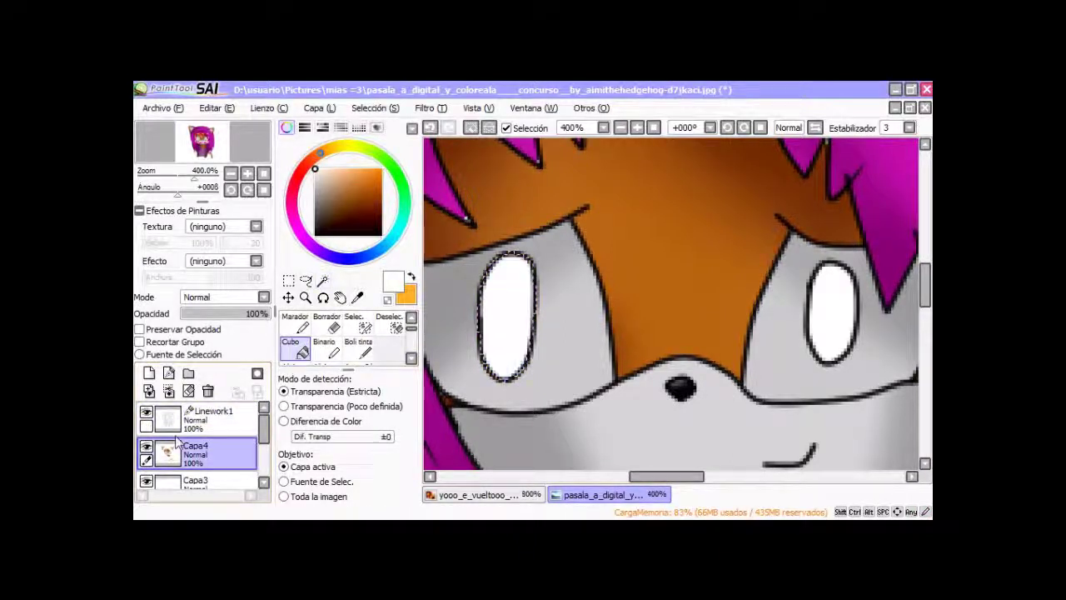
click(150, 374)
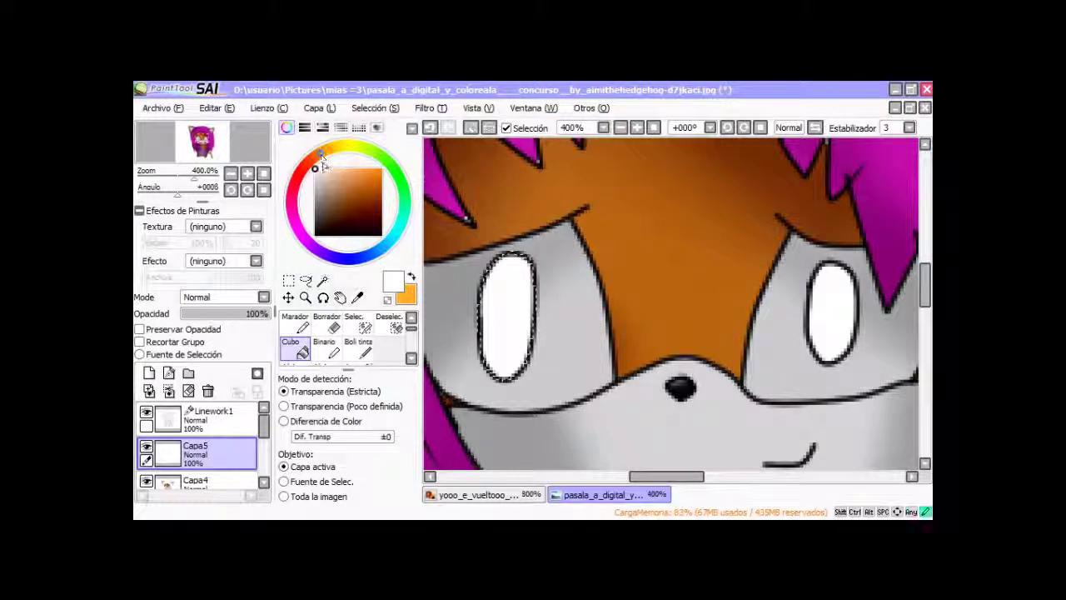
Step: Fill the selected left iris with medium green on the new layer using the Cubo tool
click(360, 257)
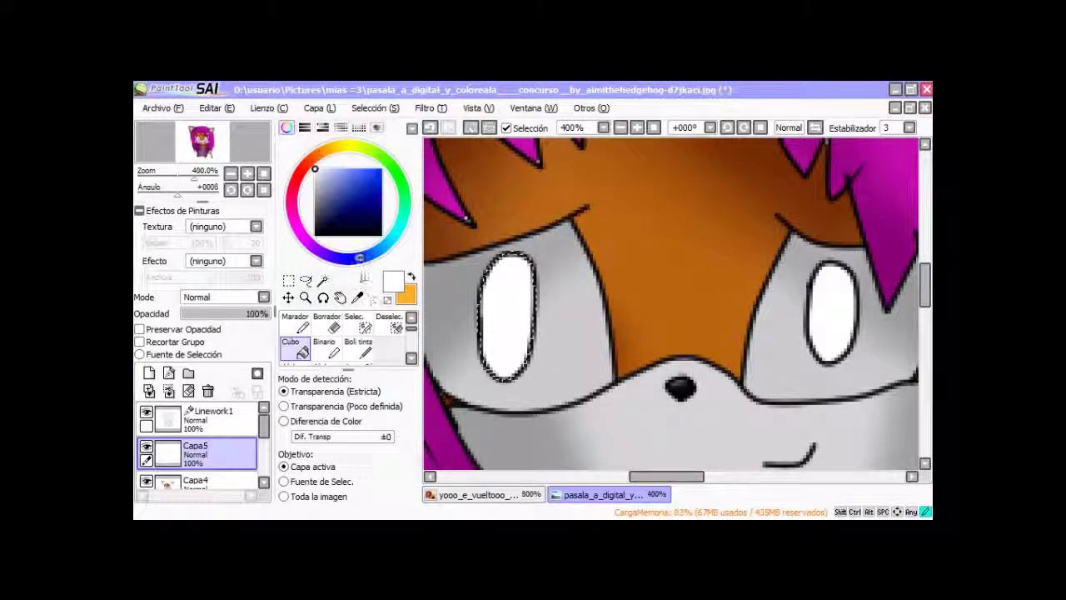
click(396, 231)
click(378, 203)
click(401, 164)
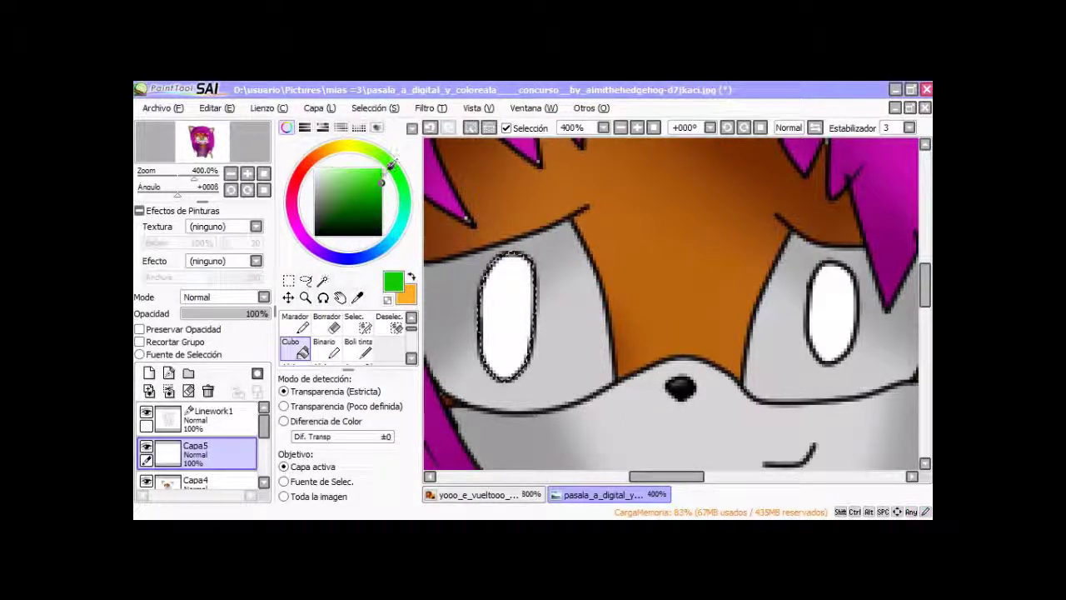
click(364, 175)
click(500, 316)
Step: Shade the upper left side of the green iris in darker green with the Bolígrafo brush at size 9
scroll(492, 325, up, 2)
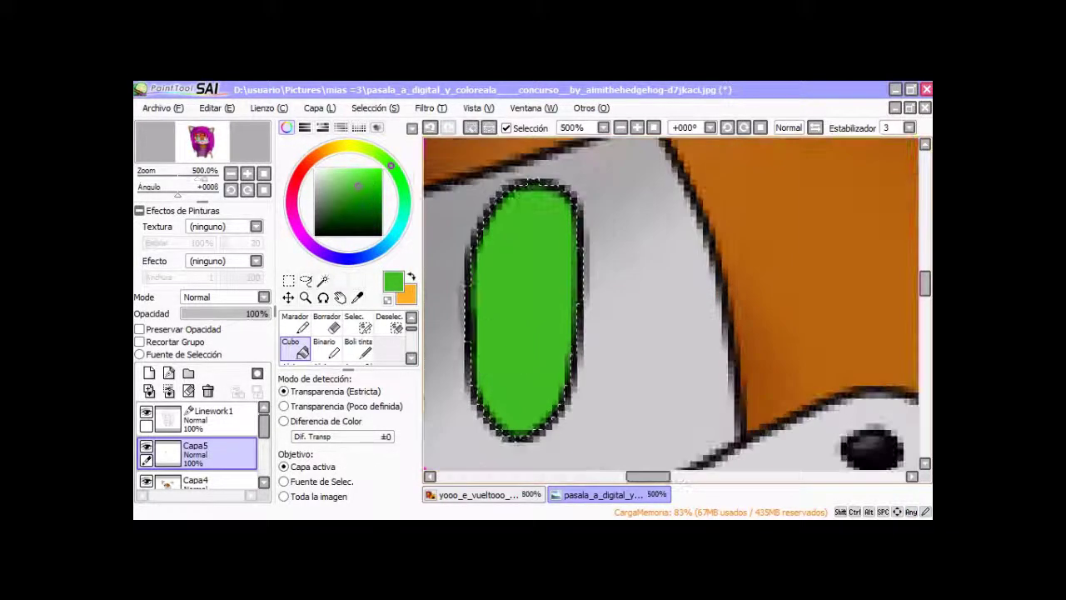
click(411, 318)
click(298, 325)
mouse_move(535, 186)
mouse_down()
mouse_move(490, 312)
mouse_move(500, 343)
mouse_up()
drag(550, 192, 504, 383)
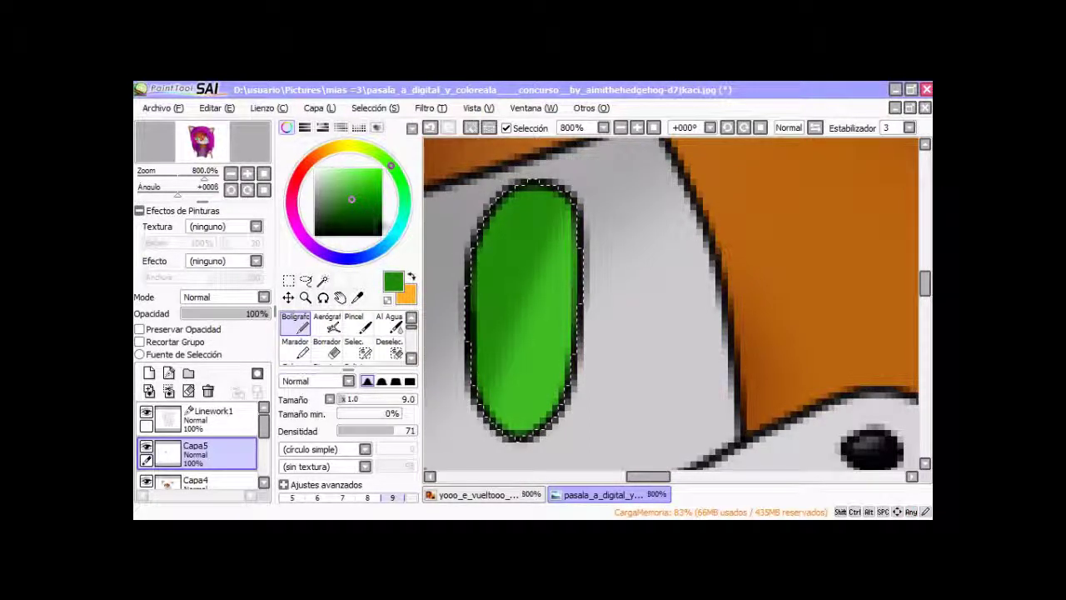
Step: Paint a black pupil with a large white upper highlight and a small lower one at brush size 5, and clear the selection
drag(366, 220, 294, 258)
mouse_move(520, 308)
mouse_down()
mouse_move(523, 333)
mouse_move(528, 214)
mouse_move(521, 364)
mouse_move(510, 273)
mouse_move(543, 244)
mouse_move(528, 345)
mouse_move(512, 281)
mouse_move(547, 289)
mouse_move(519, 319)
mouse_move(535, 295)
mouse_move(518, 357)
mouse_move(458, 325)
mouse_up()
key(ctrl+z)
mouse_move(508, 252)
mouse_down()
mouse_move(497, 247)
mouse_move(514, 210)
mouse_move(503, 265)
mouse_move(476, 242)
mouse_up()
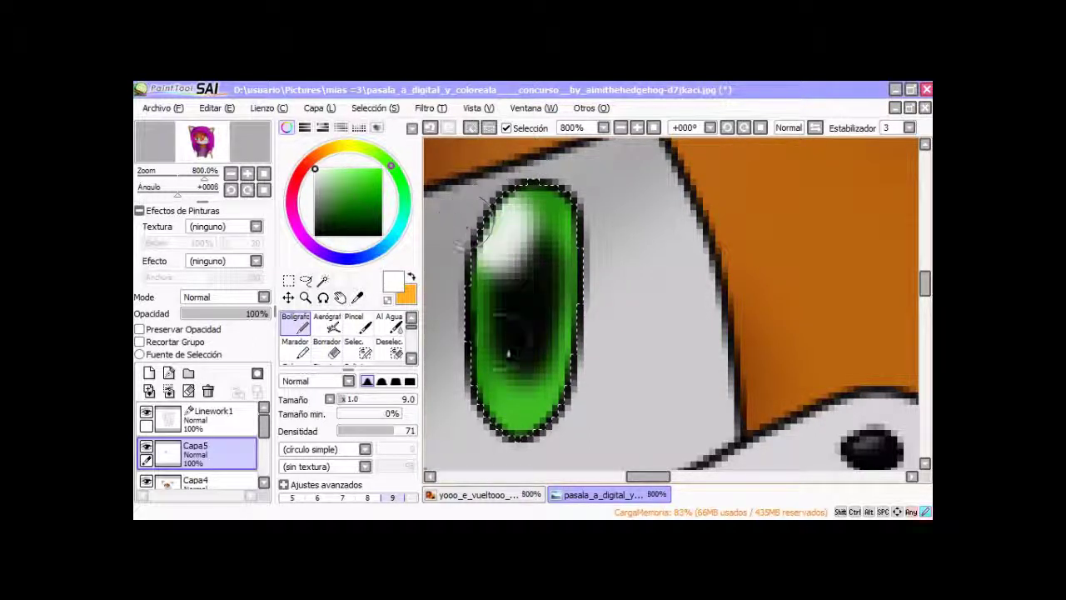
drag(376, 399, 343, 401)
mouse_move(533, 366)
mouse_down()
mouse_move(536, 384)
mouse_move(520, 367)
mouse_move(554, 399)
mouse_up()
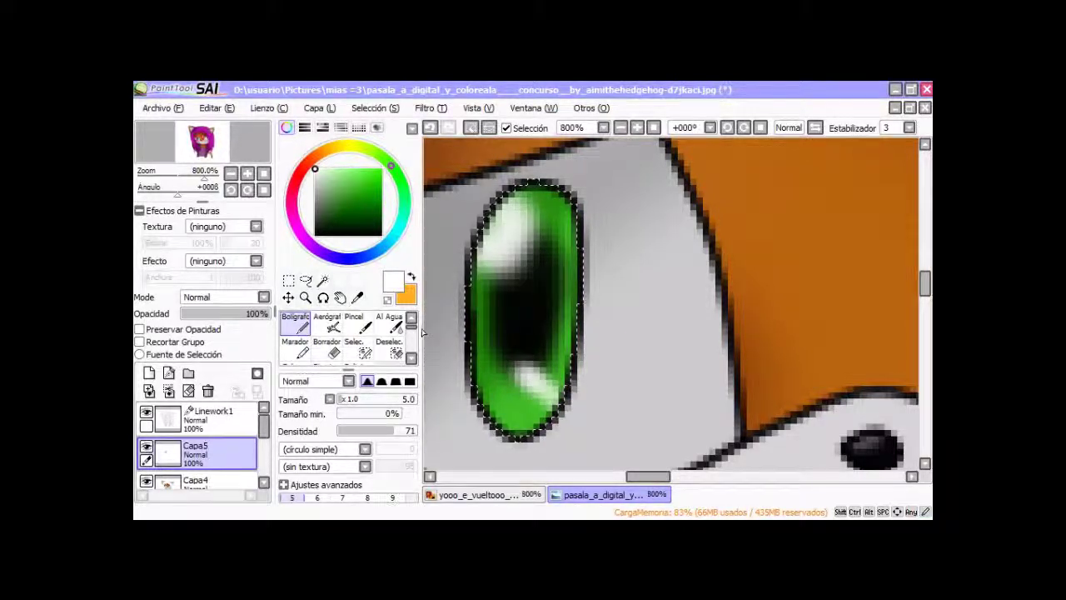
click(388, 346)
click(572, 309)
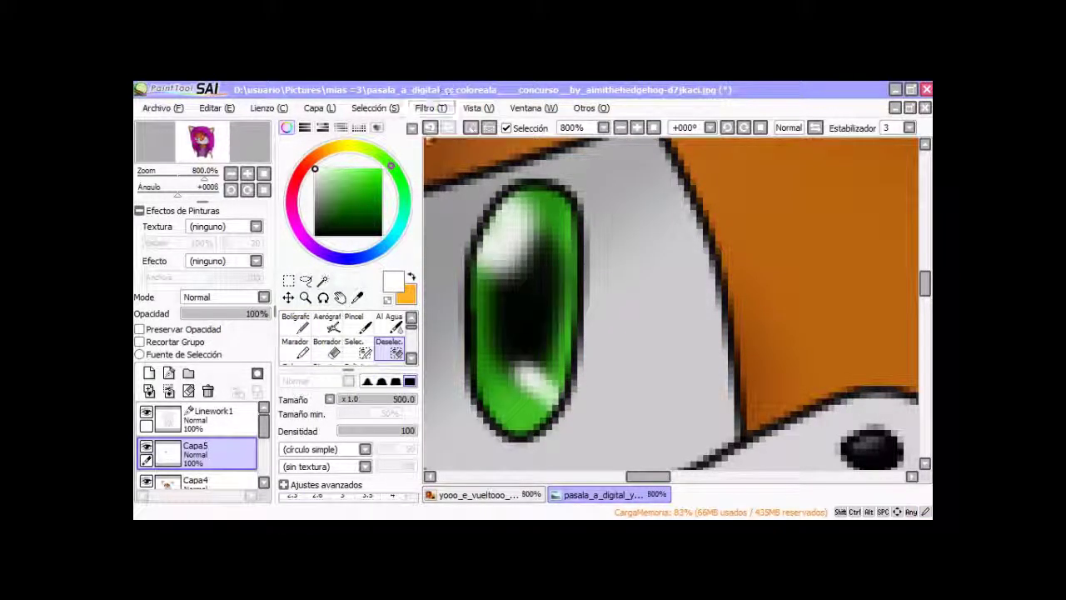
Step: Restore the iris selection, copy the painted iris, paste it as a separate layer, and clear the selection
click(429, 127)
click(215, 108)
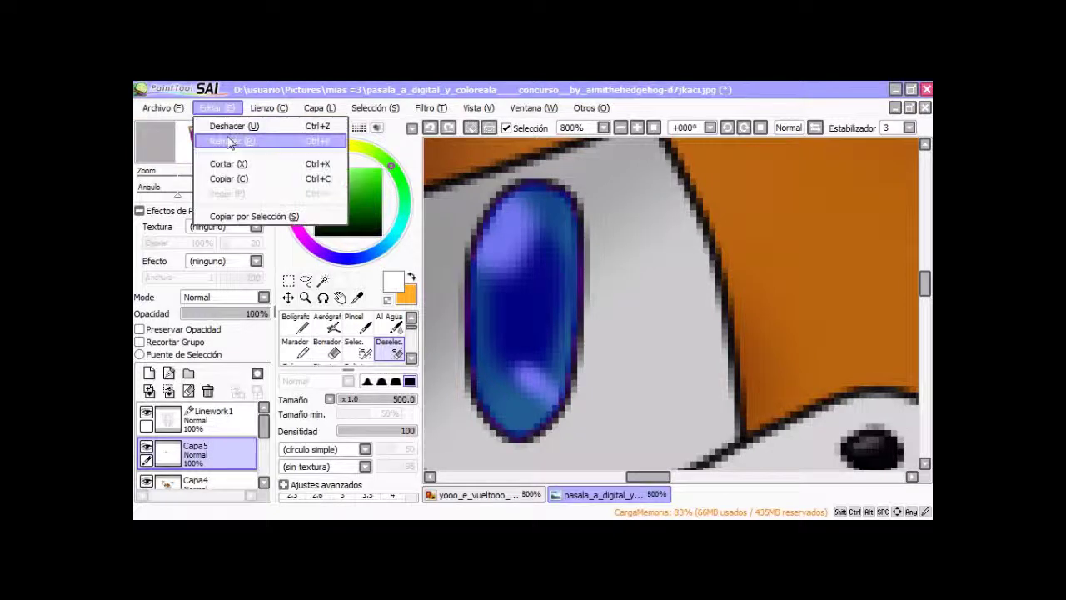
click(228, 178)
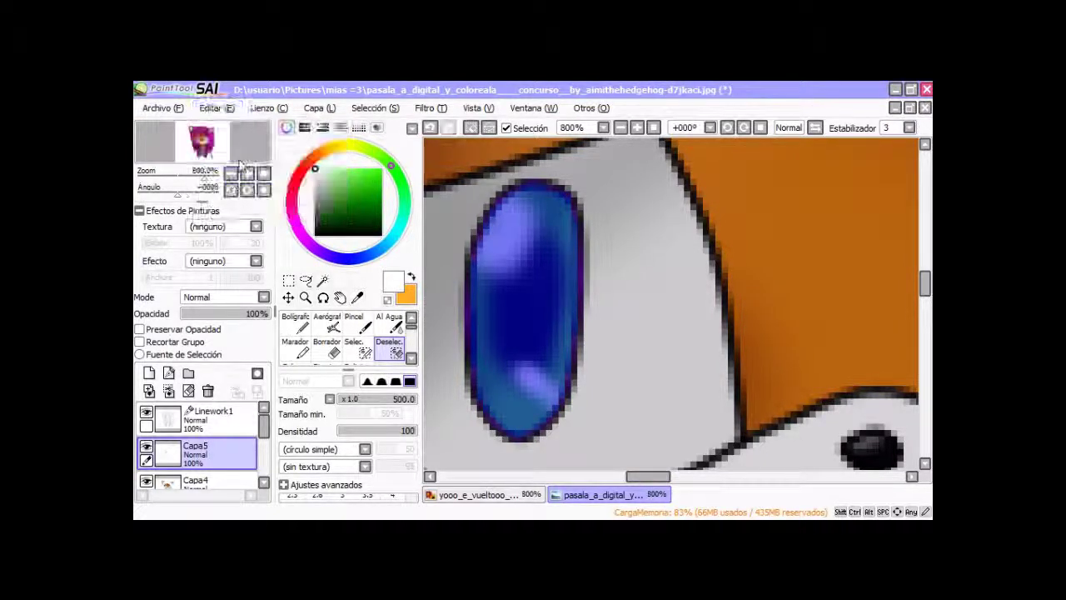
click(215, 108)
click(236, 192)
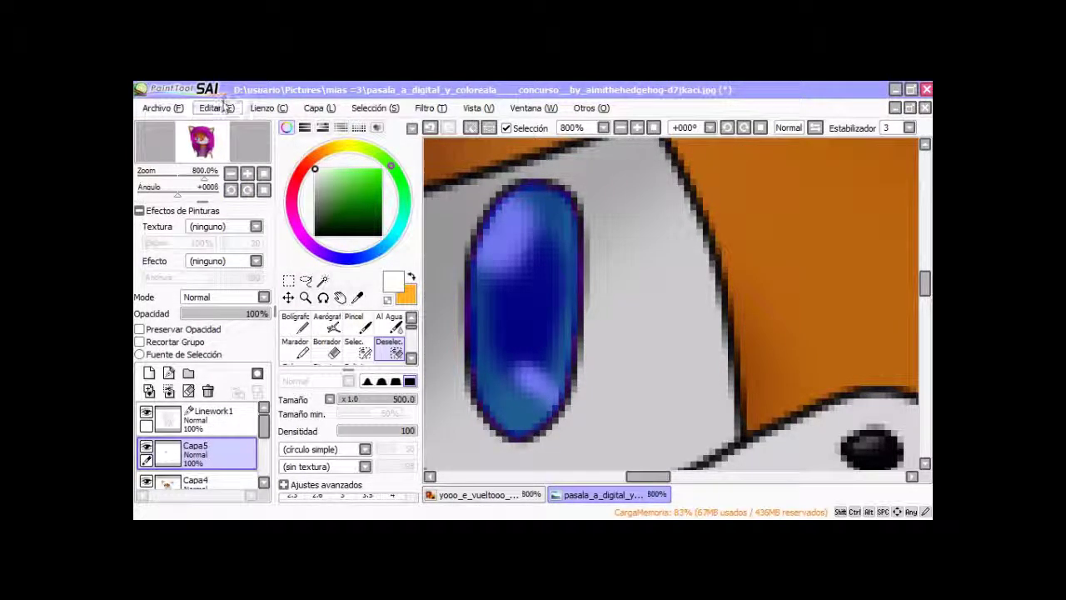
click(215, 108)
click(233, 192)
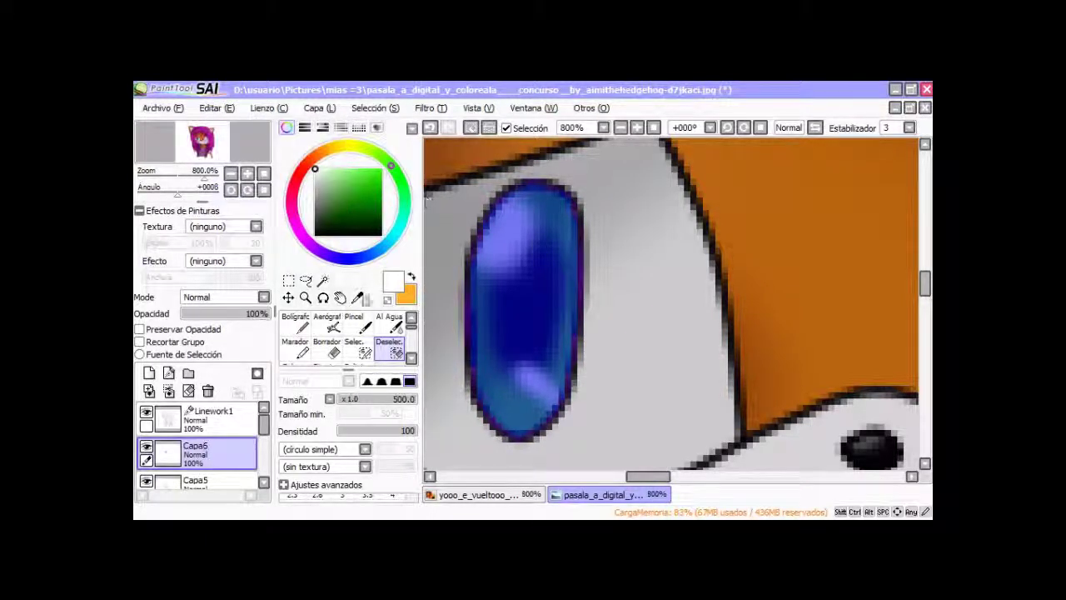
key(ctrl+d)
Step: Move the pasted green iris over the right eye's iris outline and clear the selection
click(288, 298)
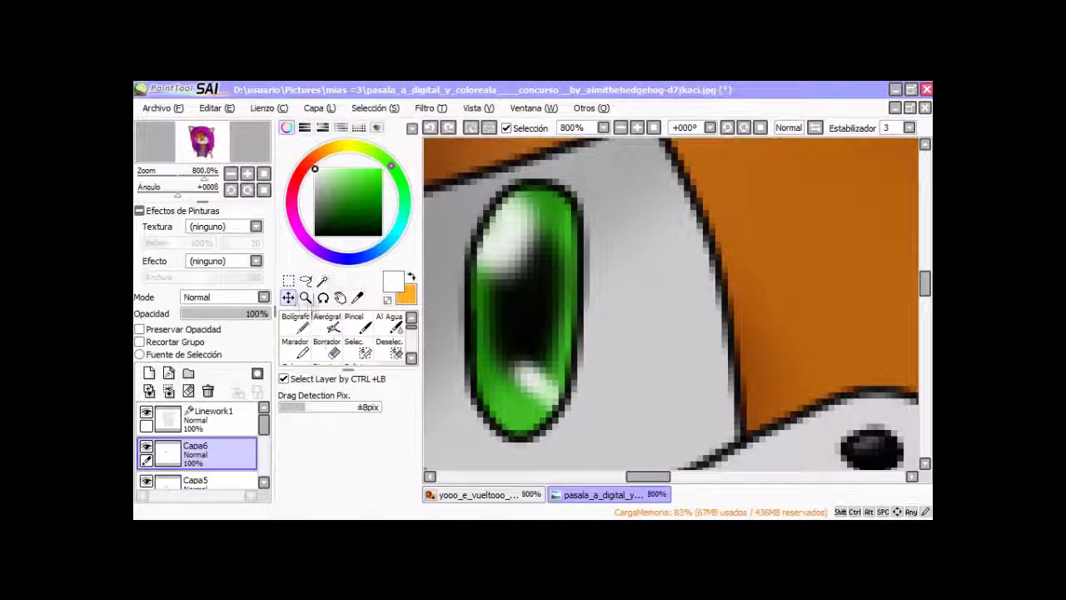
drag(495, 280, 745, 293)
scroll(617, 289, down, 4)
scroll(754, 301, up, 3)
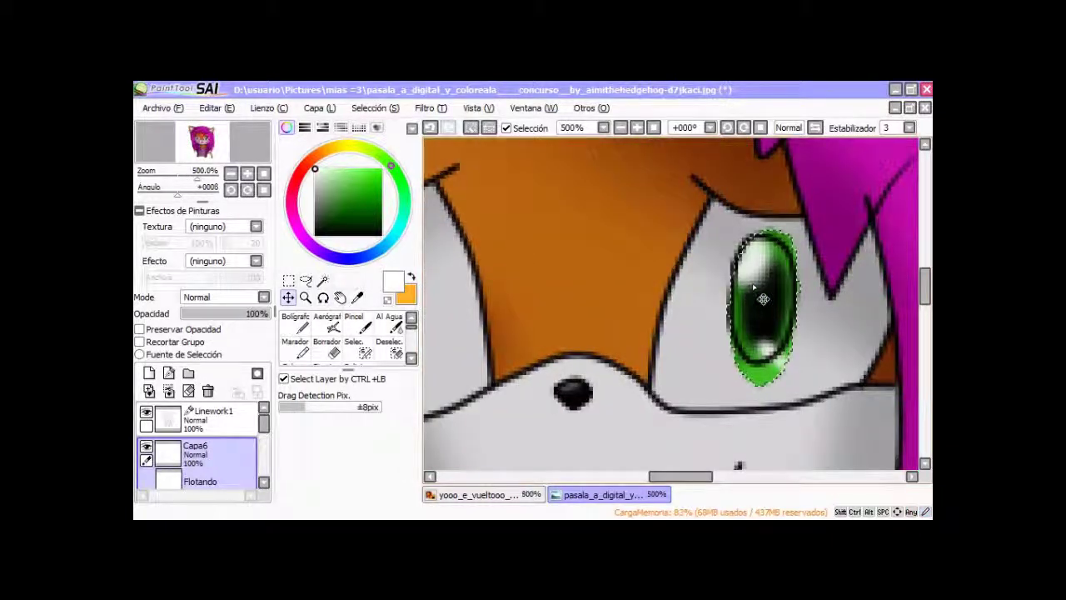
mouse_move(760, 300)
mouse_down()
mouse_move(718, 295)
mouse_move(773, 287)
mouse_up()
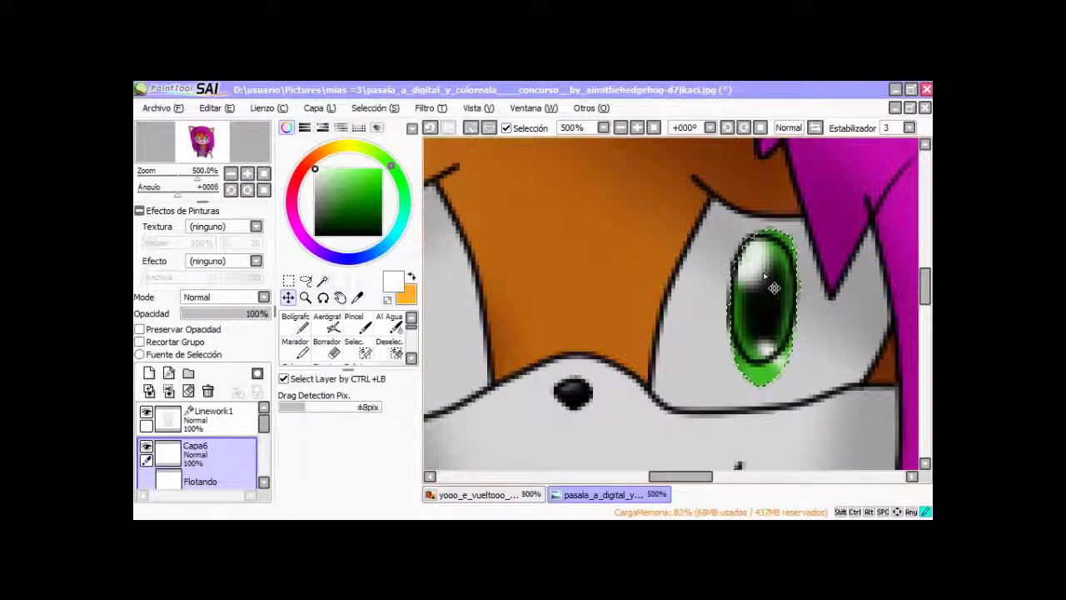
click(388, 346)
key(ctrl+d)
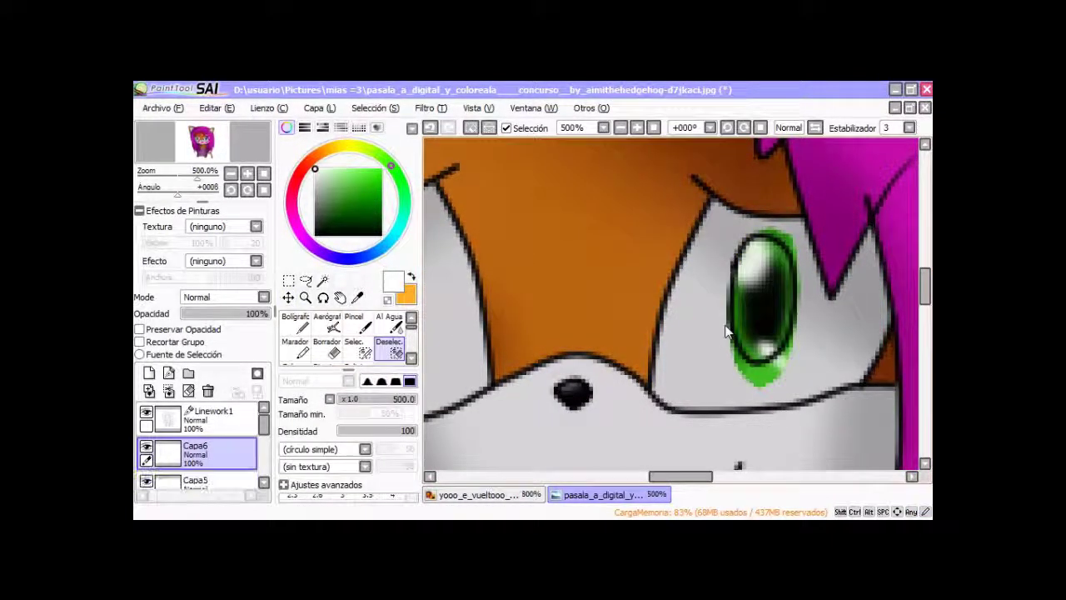
Step: Reshape the right iris outline on Linework1 by moving its control points to fit around the pasted green iris
click(208, 418)
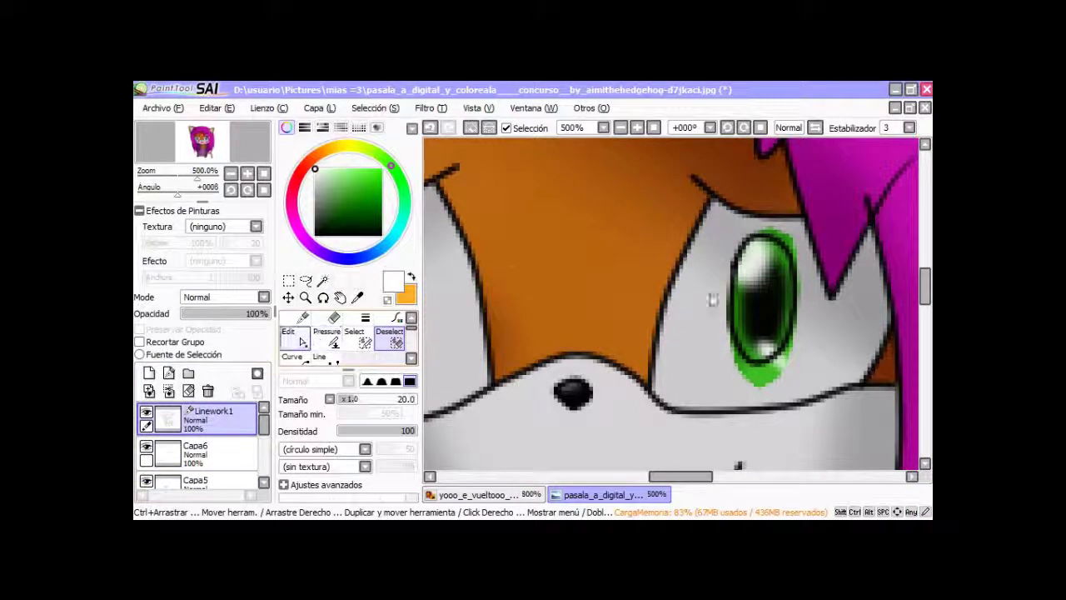
click(298, 338)
scroll(786, 365, up, 3)
drag(787, 358, 793, 373)
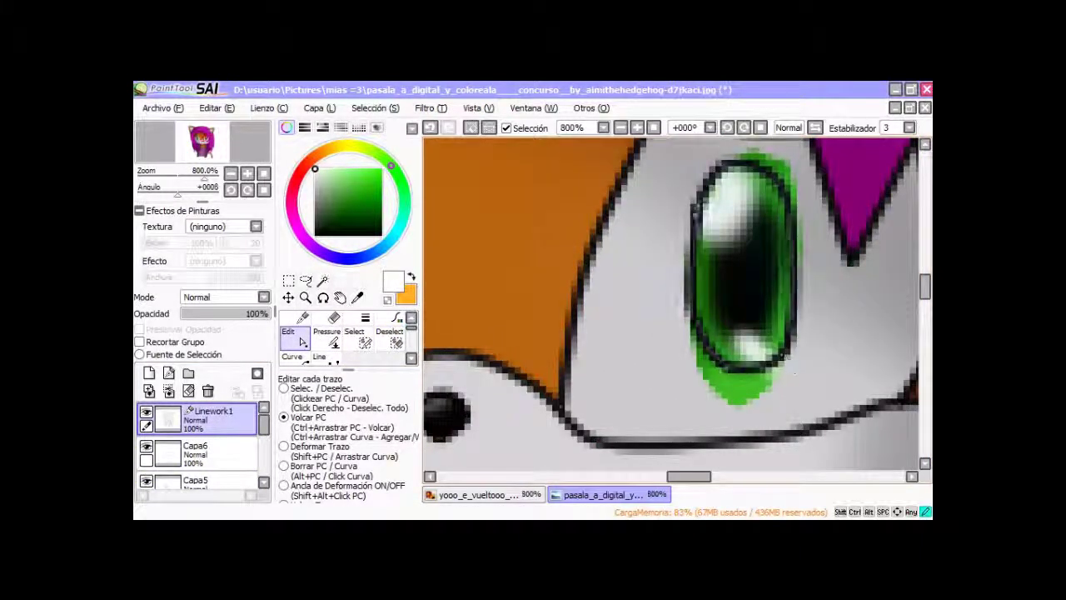
drag(727, 369, 732, 398)
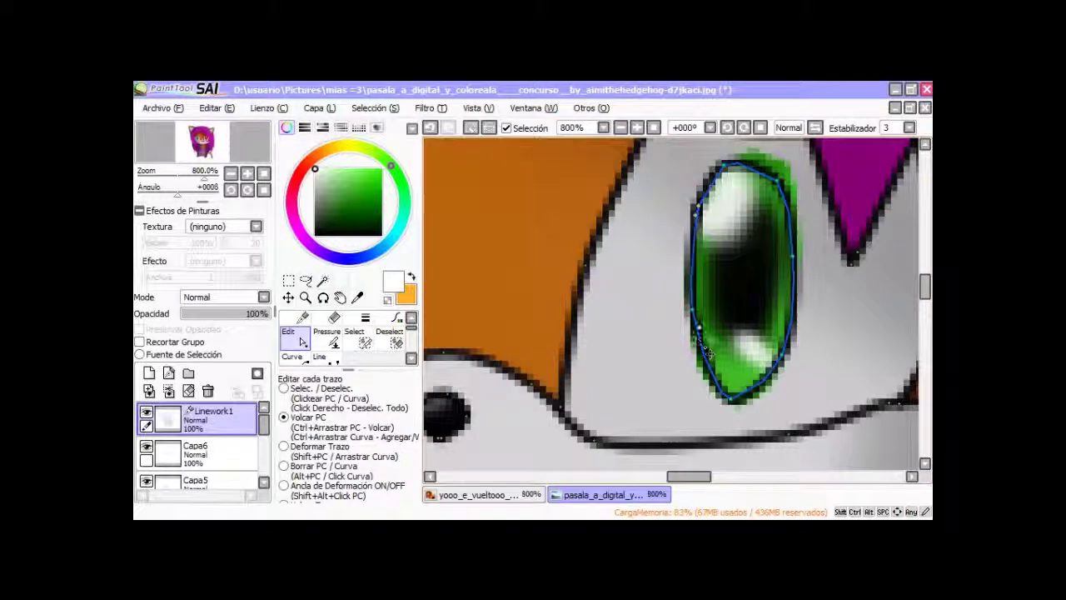
drag(786, 170, 782, 169)
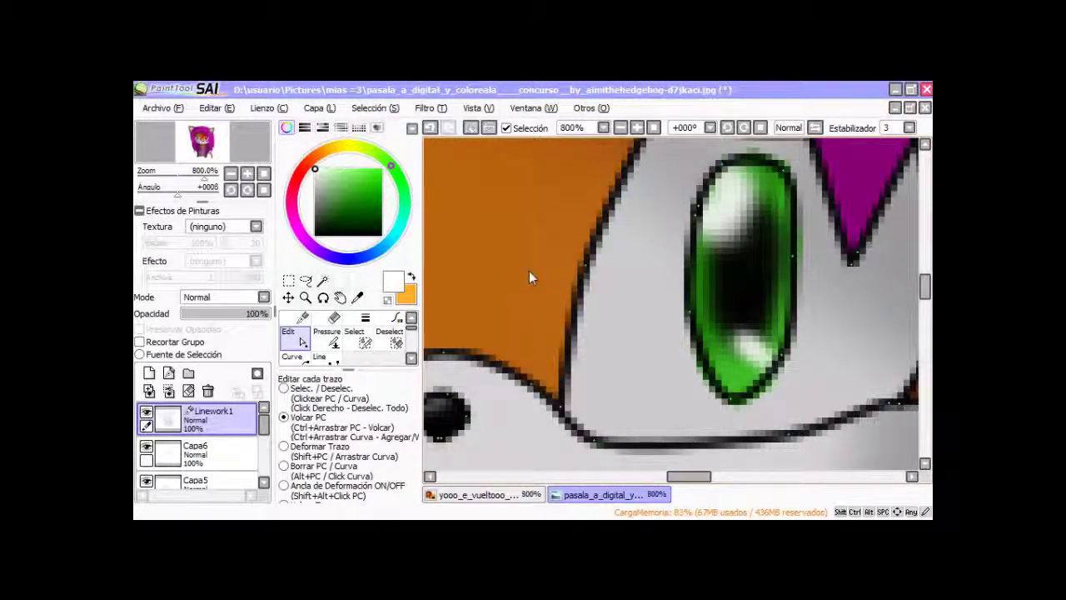
scroll(533, 358, down, 5)
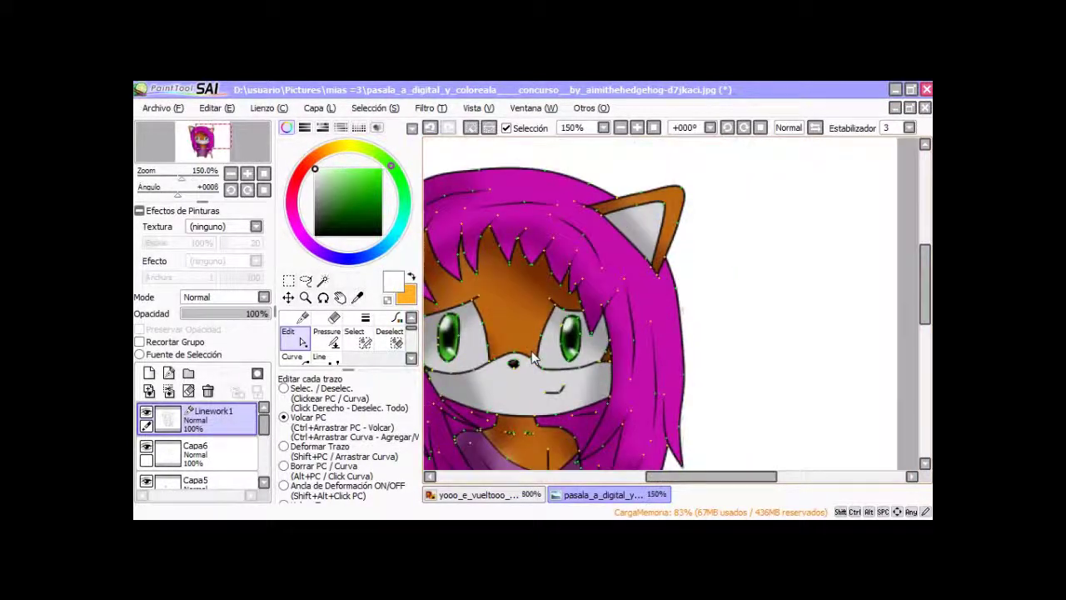
scroll(532, 350, down, 1)
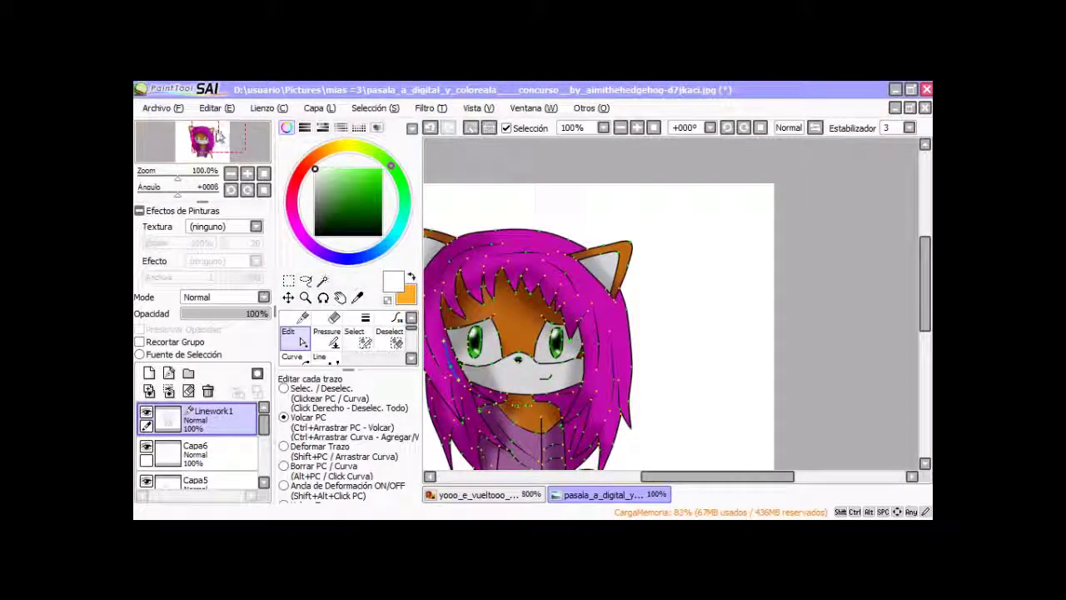
drag(219, 138, 202, 143)
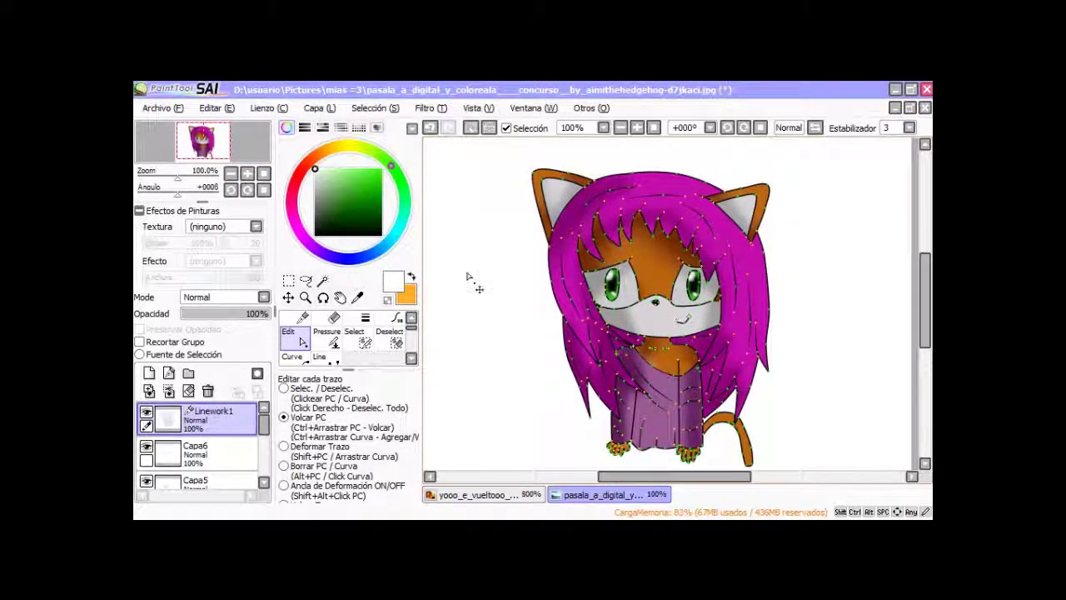
click(324, 281)
click(485, 281)
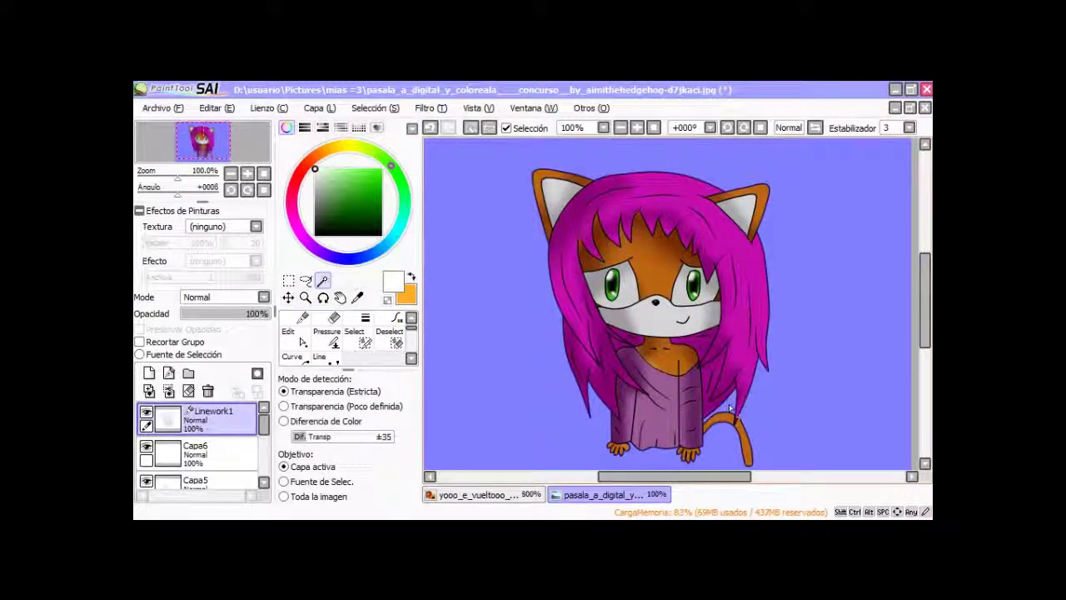
click(431, 129)
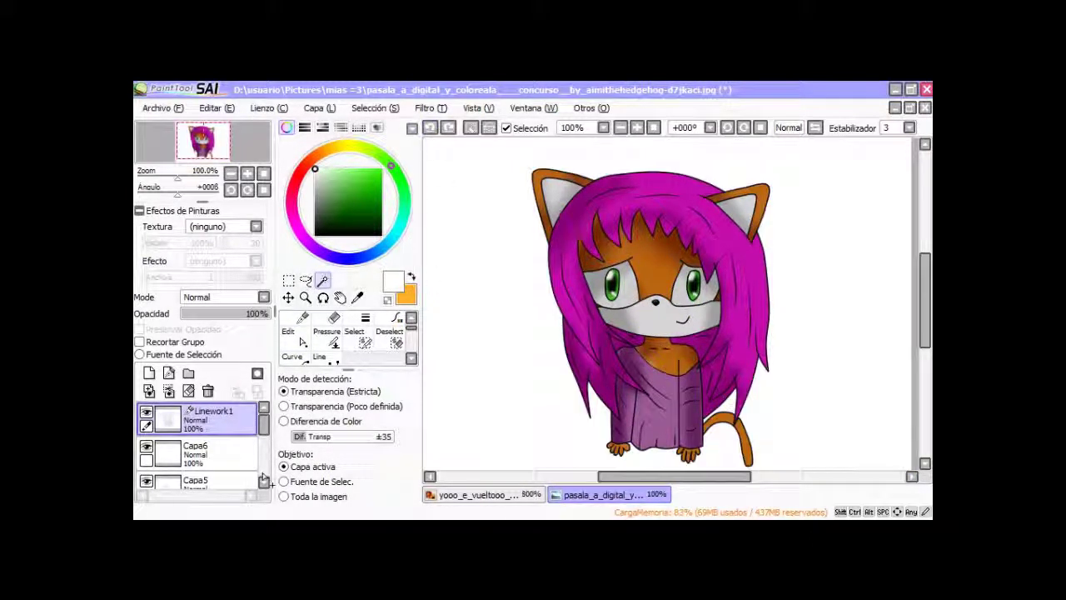
click(217, 452)
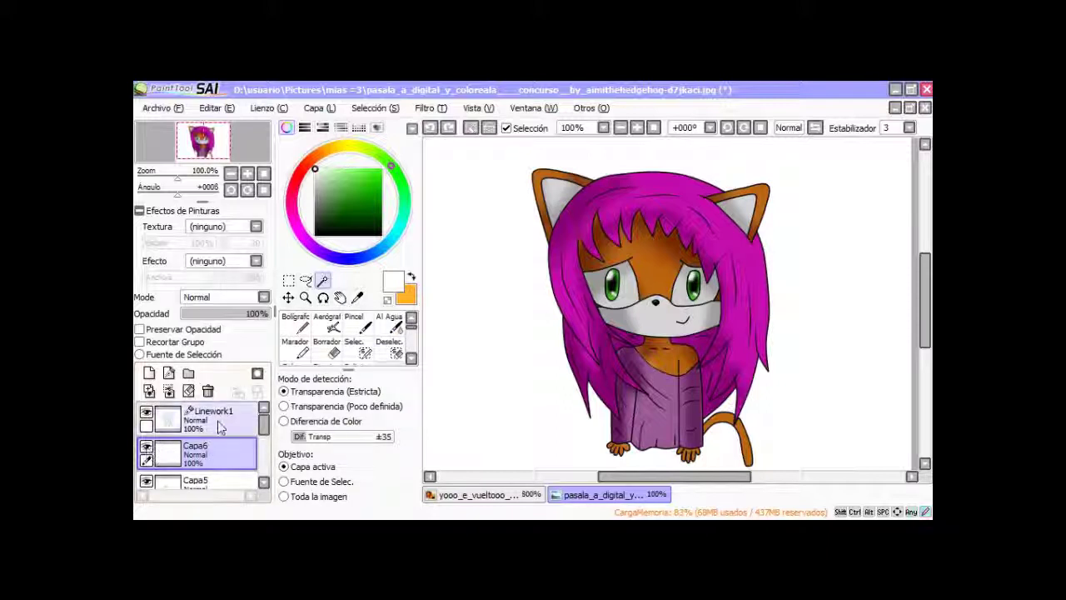
drag(224, 136, 226, 141)
scroll(702, 428, up, 2)
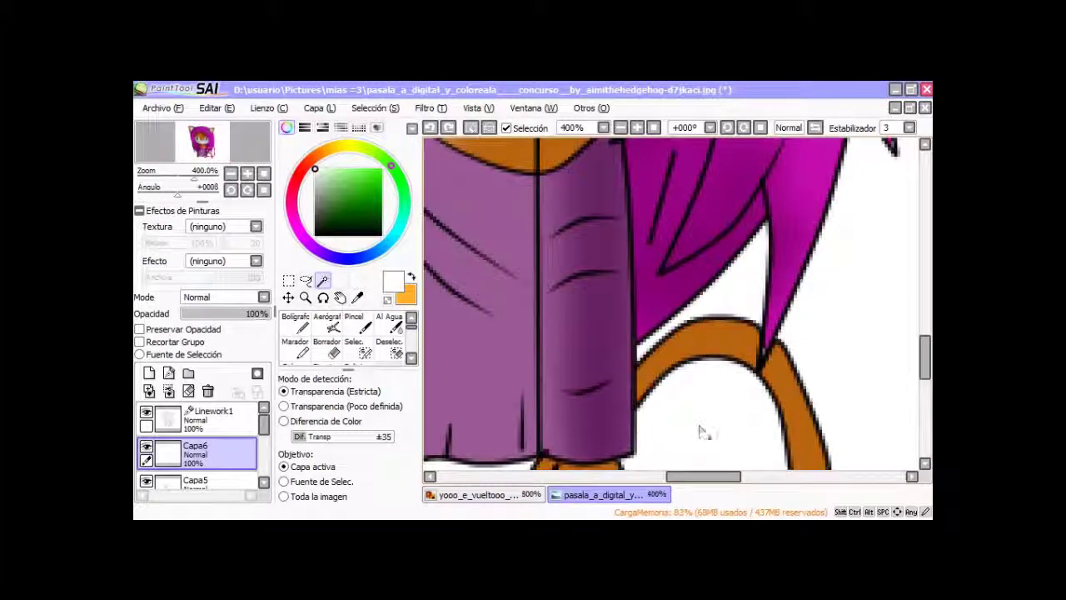
click(760, 359)
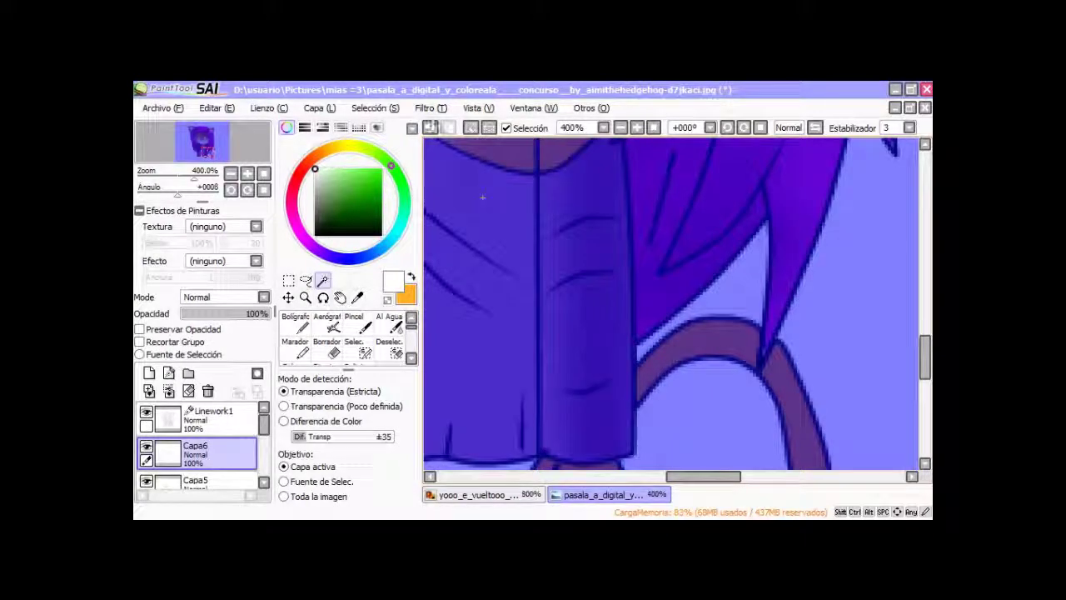
key(ctrl+d)
Step: Select the tiny gap at the hair tip over the tail on Linework1 and fill it on Capa2 with magenta sampled from the hair
click(219, 419)
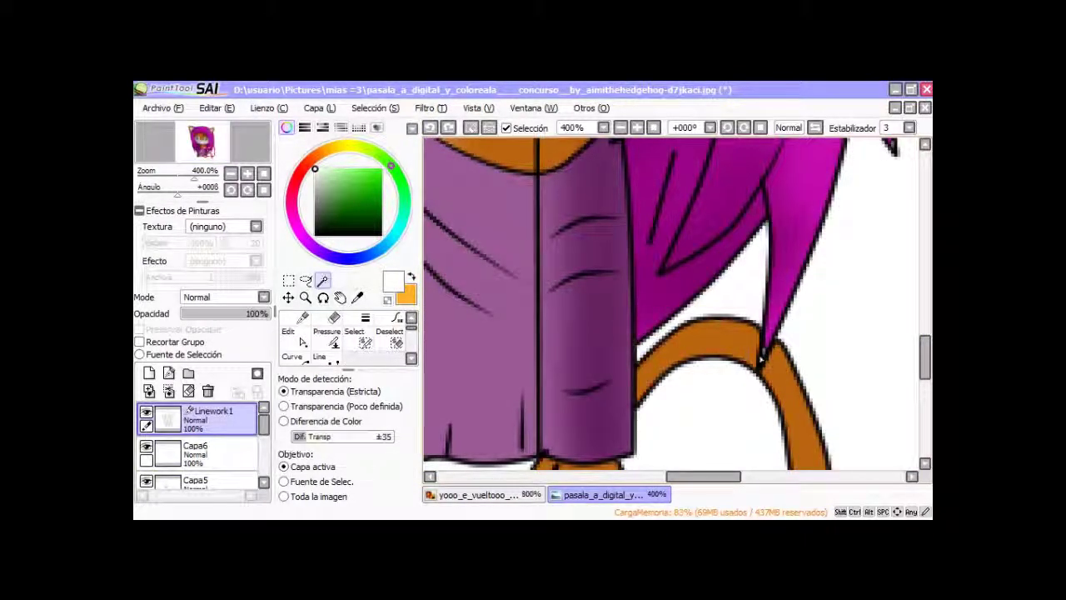
scroll(760, 356, up, 2)
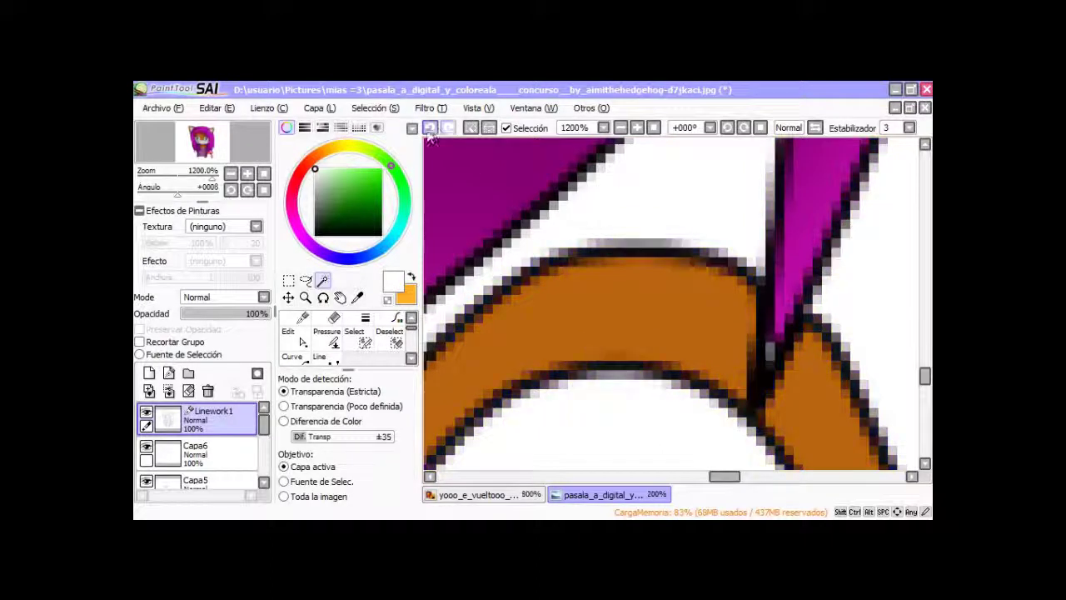
scroll(810, 381, up, 1)
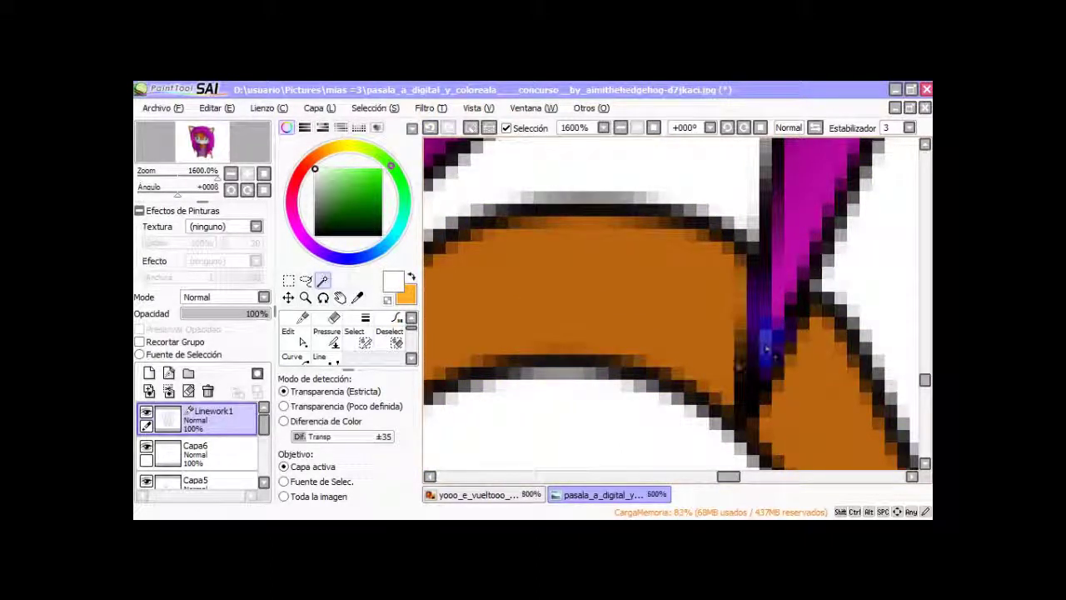
mouse_move(264, 429)
mouse_down()
mouse_move(264, 479)
mouse_move(265, 459)
mouse_up()
click(198, 454)
click(298, 325)
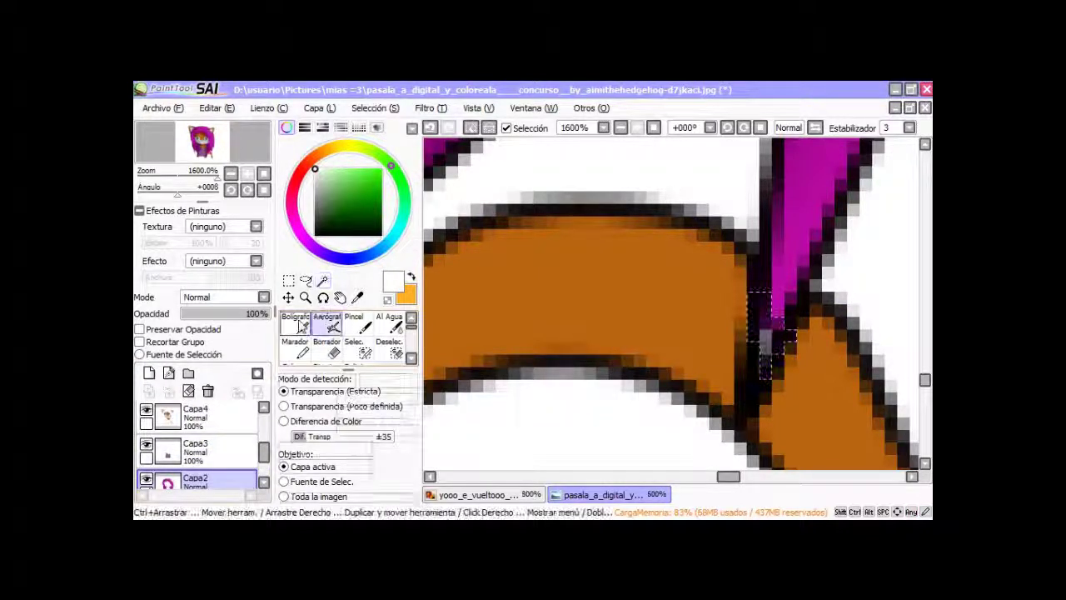
alt+click(807, 177)
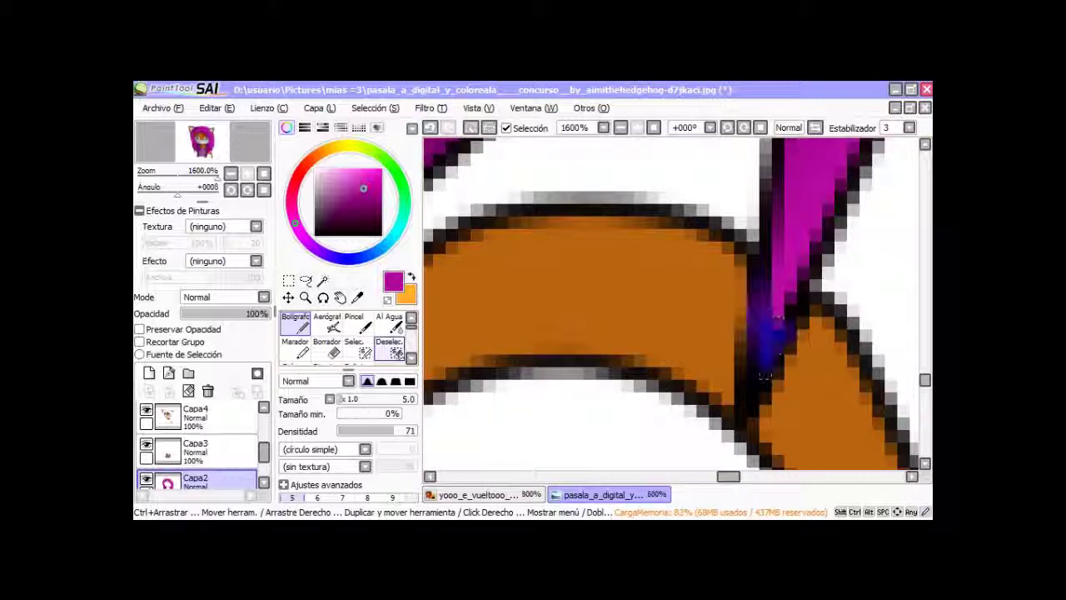
Step: Clear the selection at the hair tip with the Deselect brush at size 500 and show the character at 100%
click(388, 349)
click(708, 345)
scroll(709, 345, down, 7)
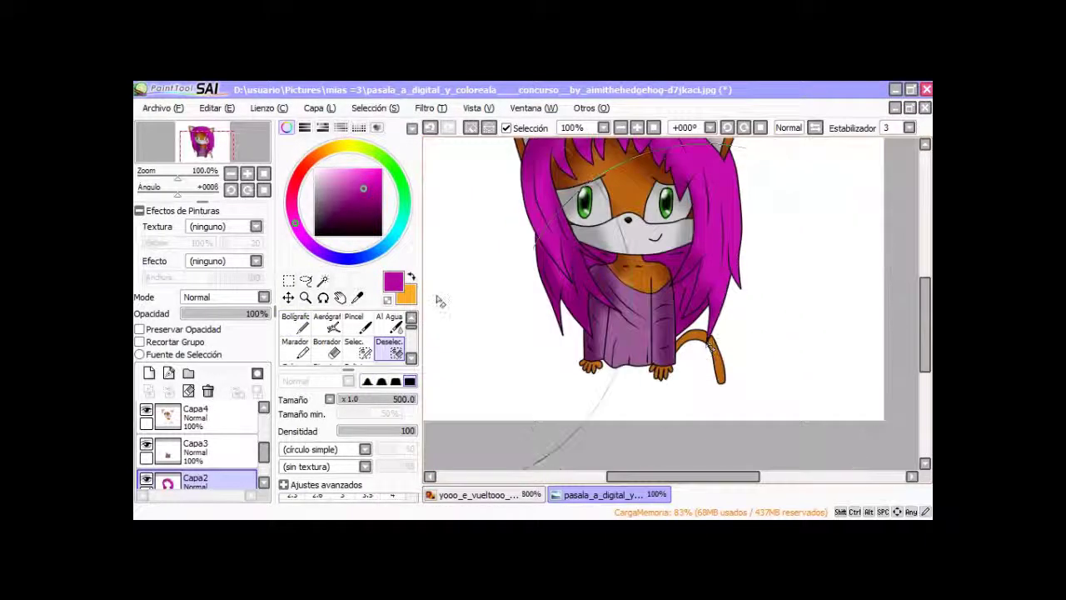
click(264, 173)
scroll(508, 284, up, 1)
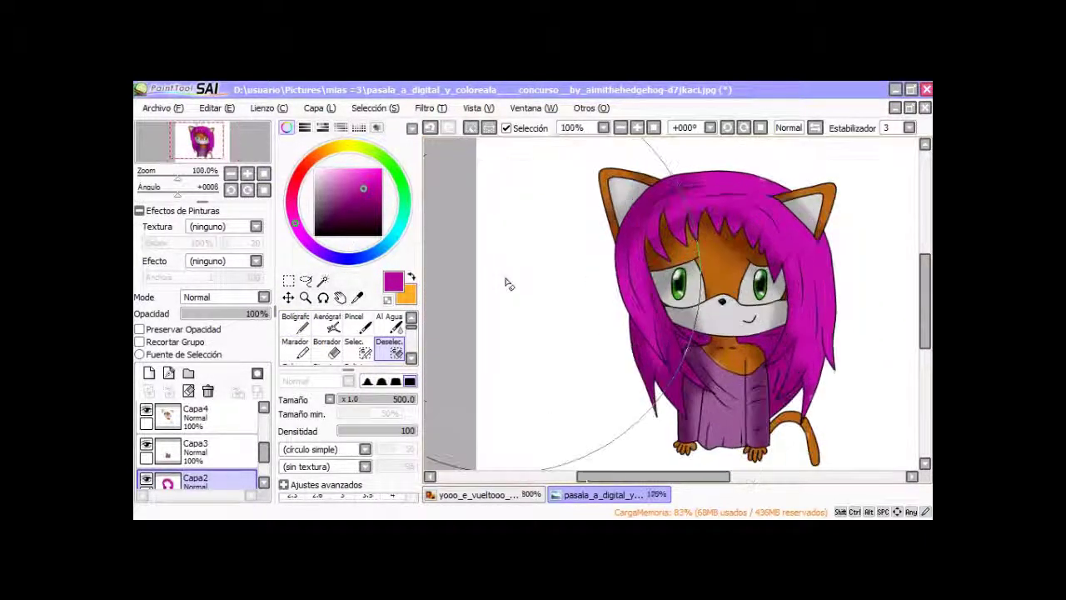